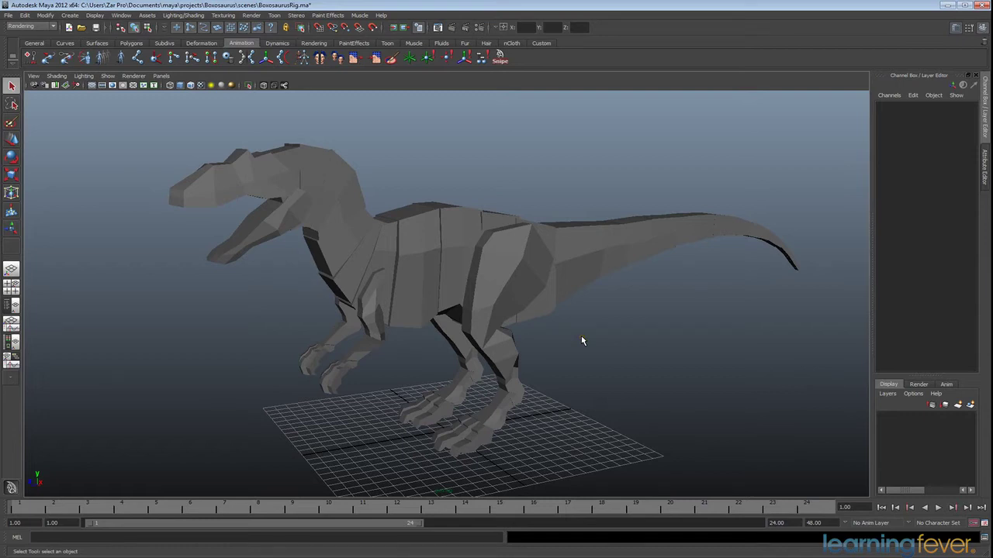
Orbit the perspective view round to the Boxosaurus's side.
alt+drag(592, 337, 569, 322)
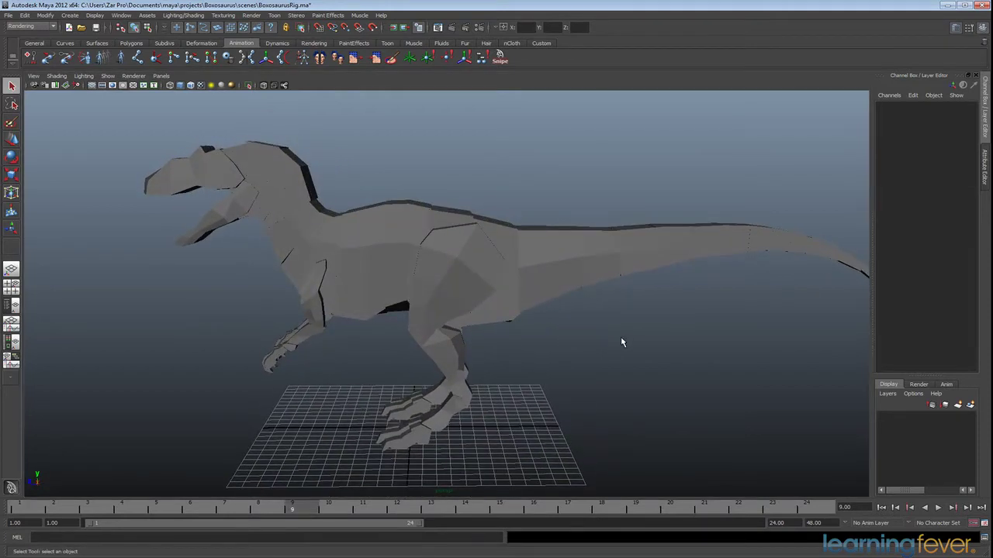
Maximise the side view, frame the Boxosaurus and switch it to Smooth Shade All.
key(space)
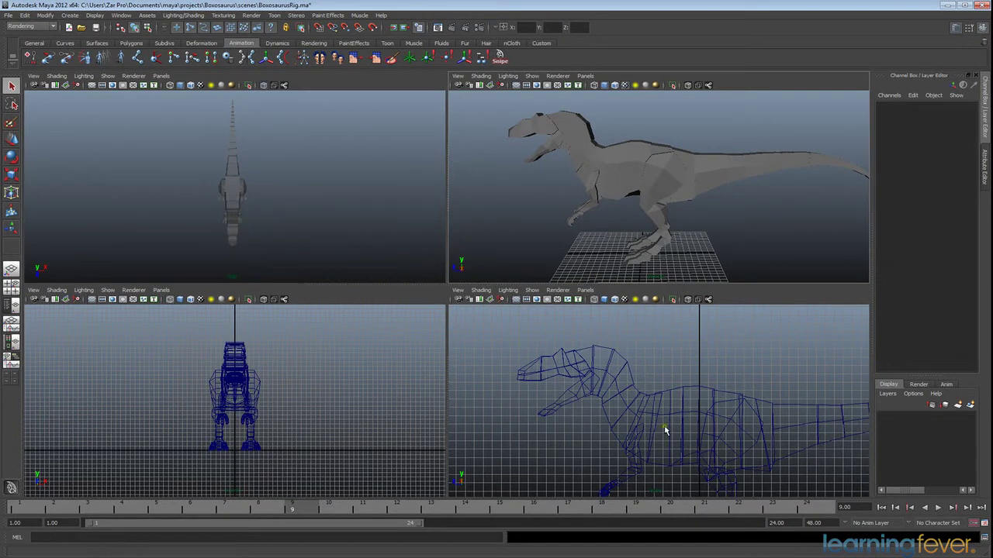
key(space)
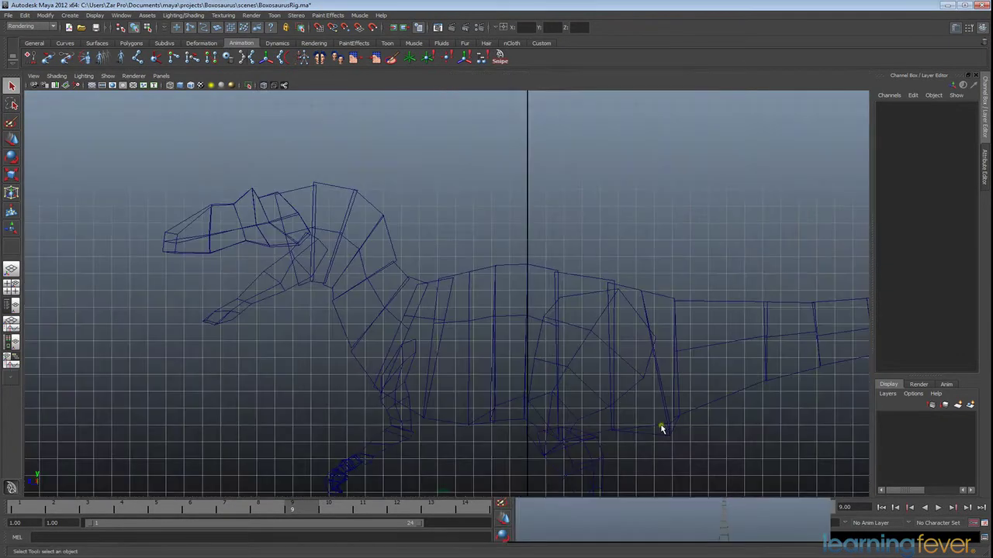
alt+middle_drag(700, 412, 683, 386)
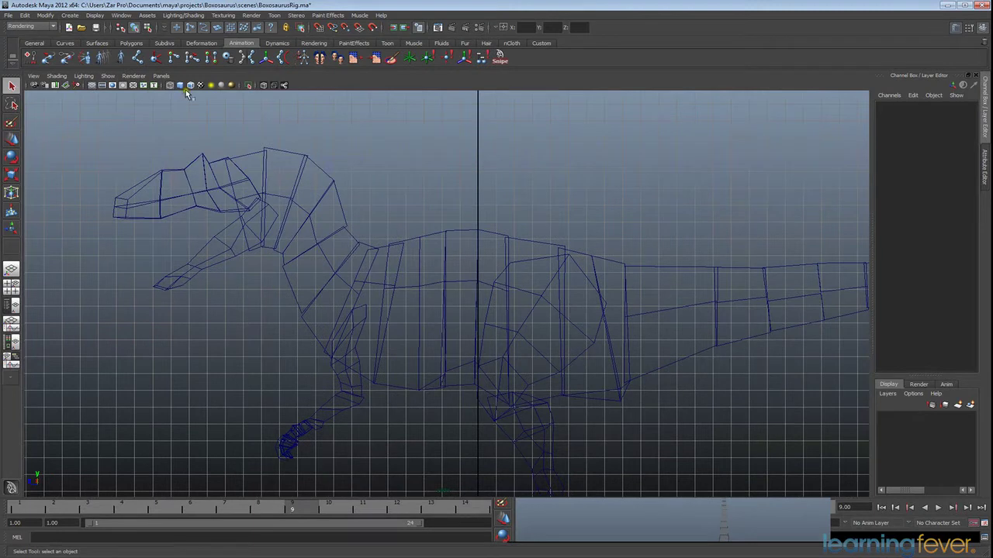
click(180, 85)
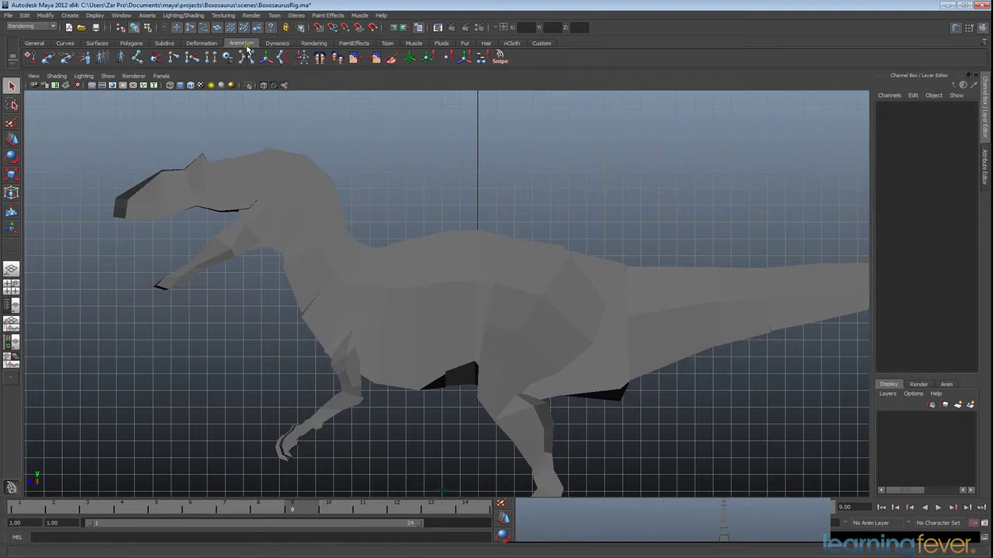
With the Joint Tool, place a two-joint root chain from low in the body up to the hip.
click(137, 59)
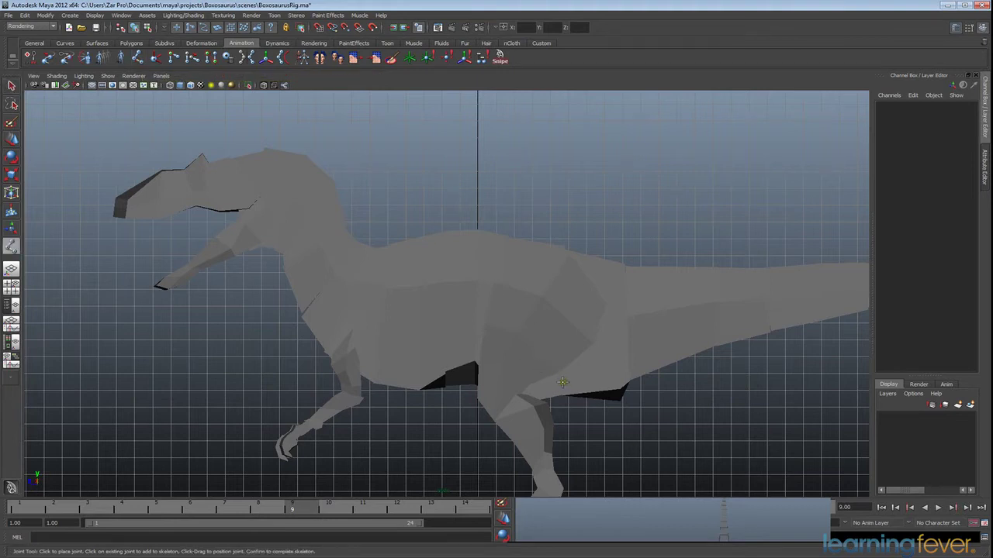
click(563, 383)
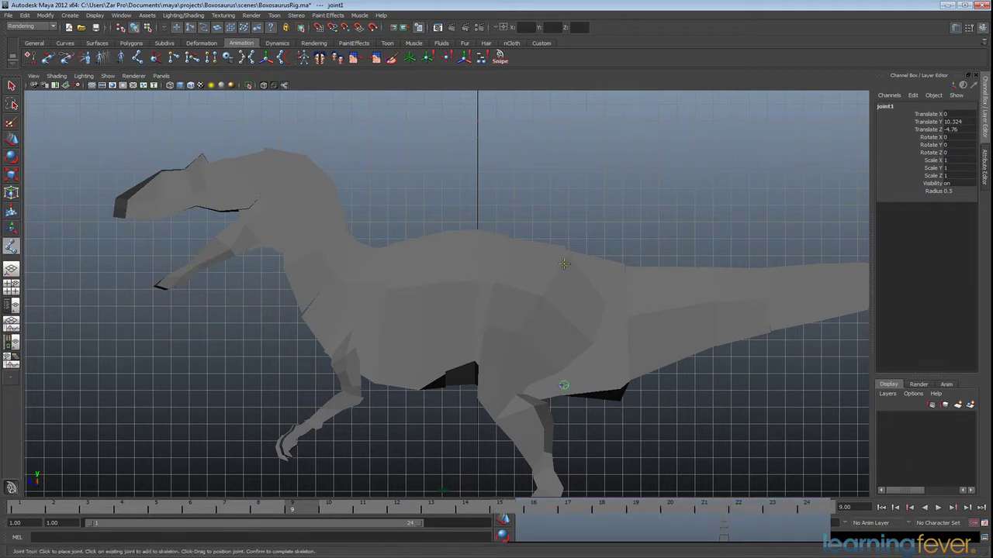
click(565, 266)
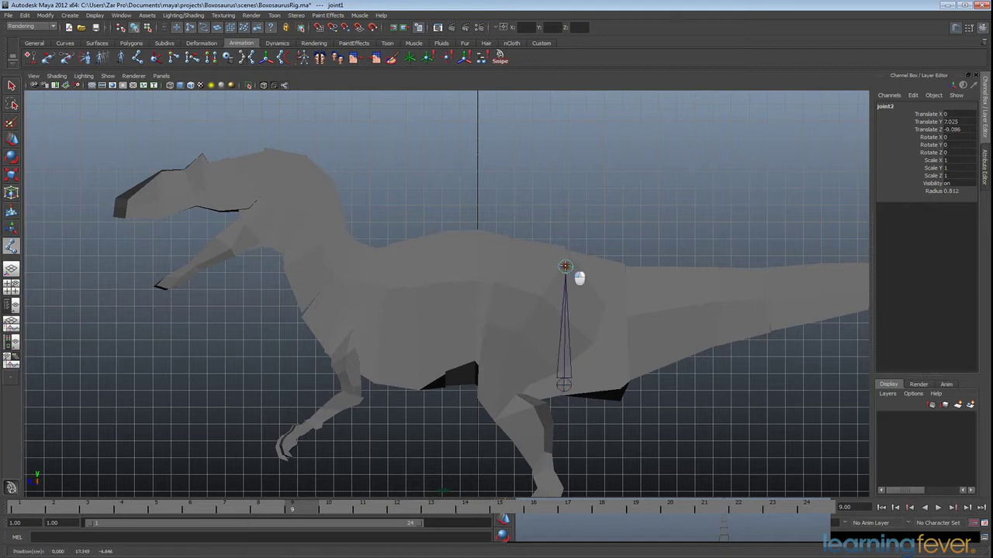
drag(565, 266, 564, 269)
key(Return)
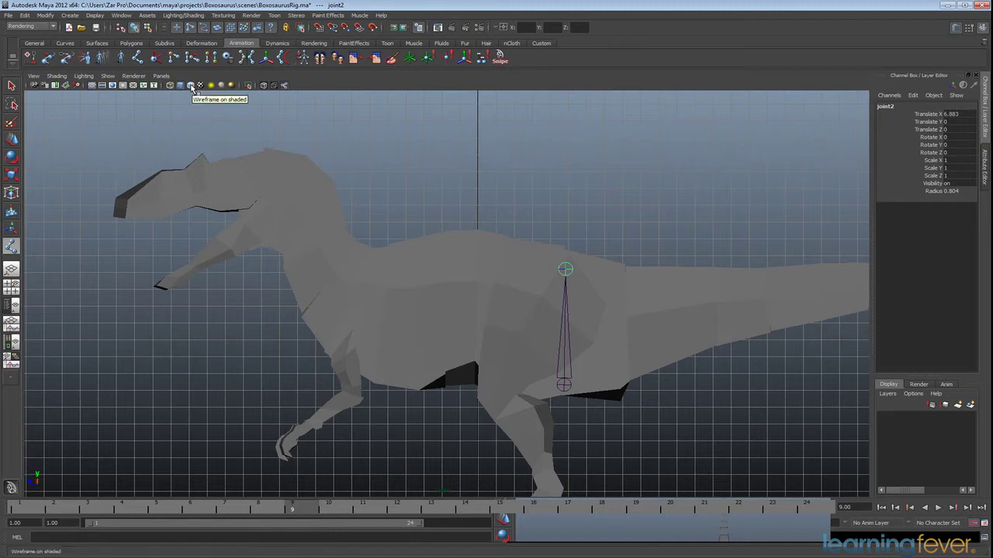
Turn on Wireframe on Shaded and place spine joints along the back to the neck base.
click(191, 86)
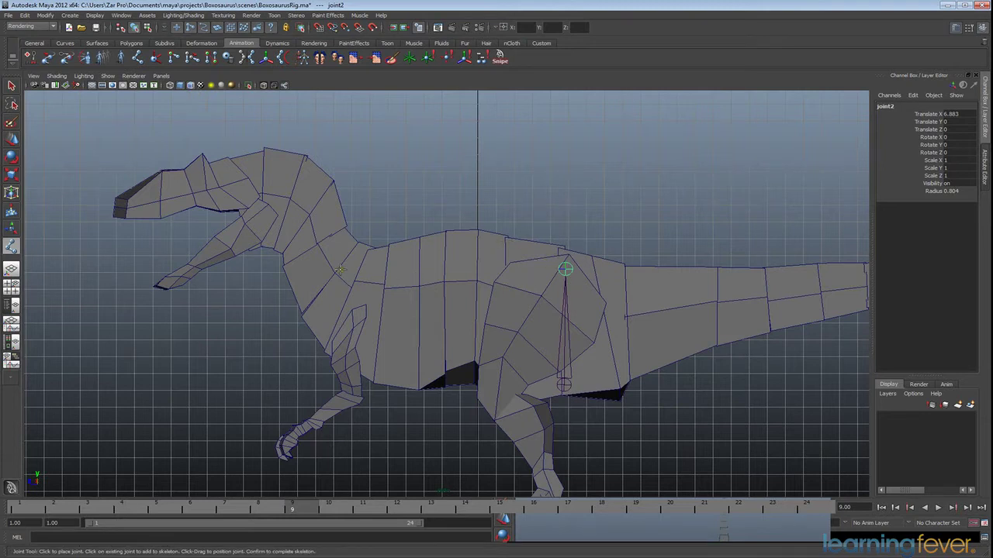
click(506, 255)
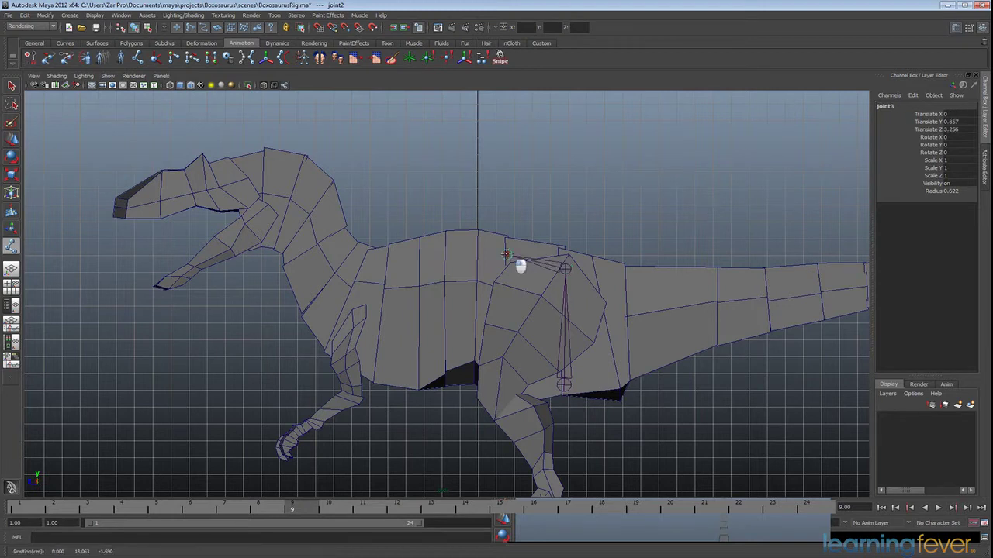
click(446, 252)
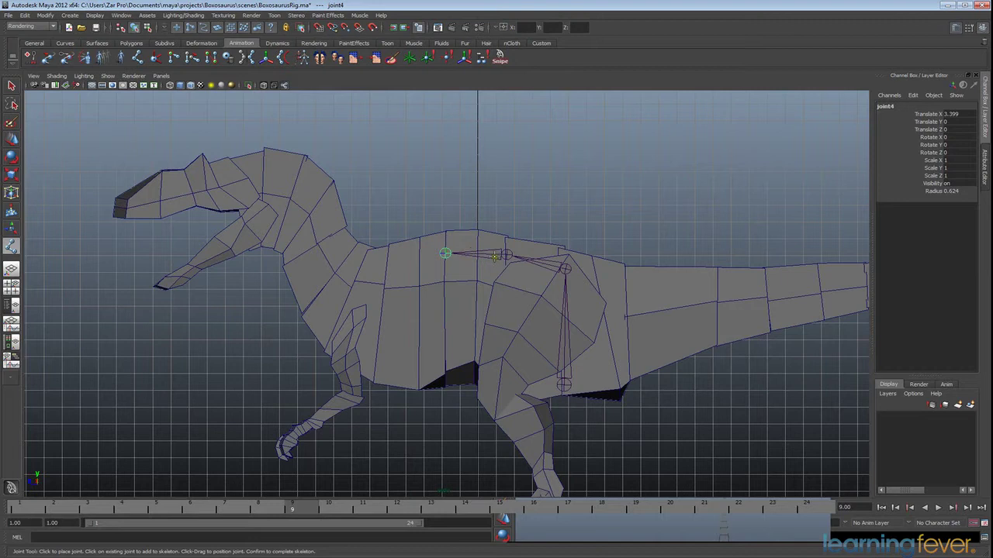
click(387, 266)
click(355, 286)
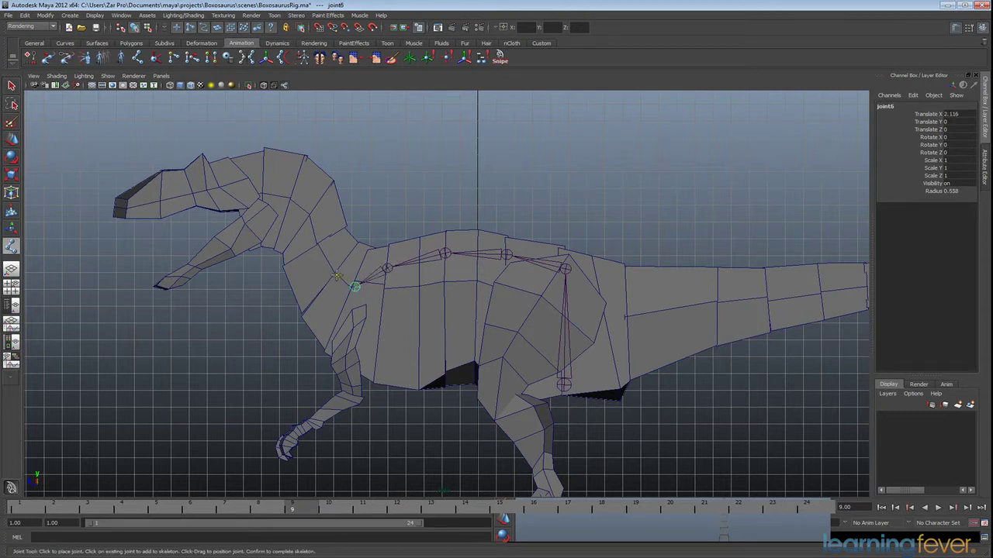
Add neck joints up to the back of the skull and finish the chain.
click(336, 275)
click(318, 246)
click(309, 217)
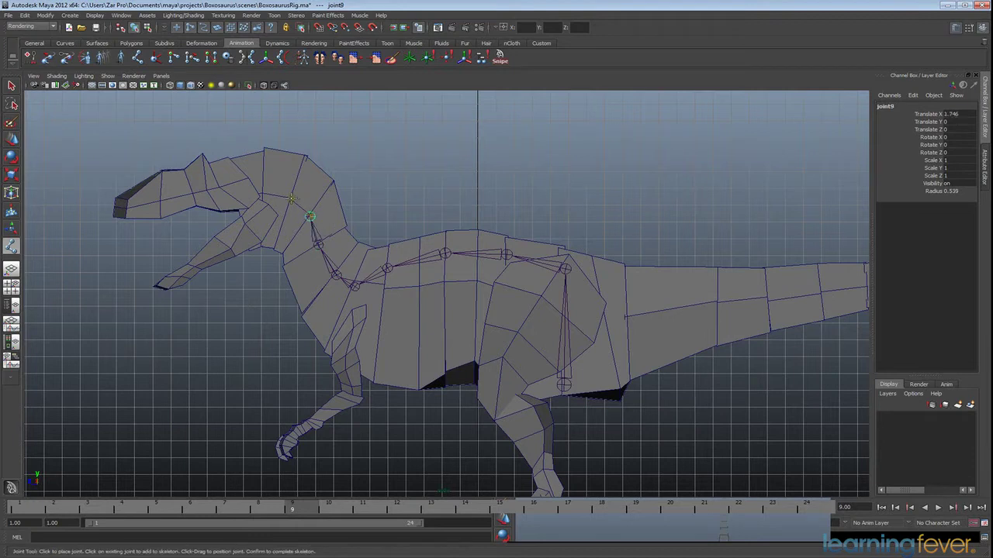
click(290, 198)
click(263, 193)
drag(264, 194, 262, 192)
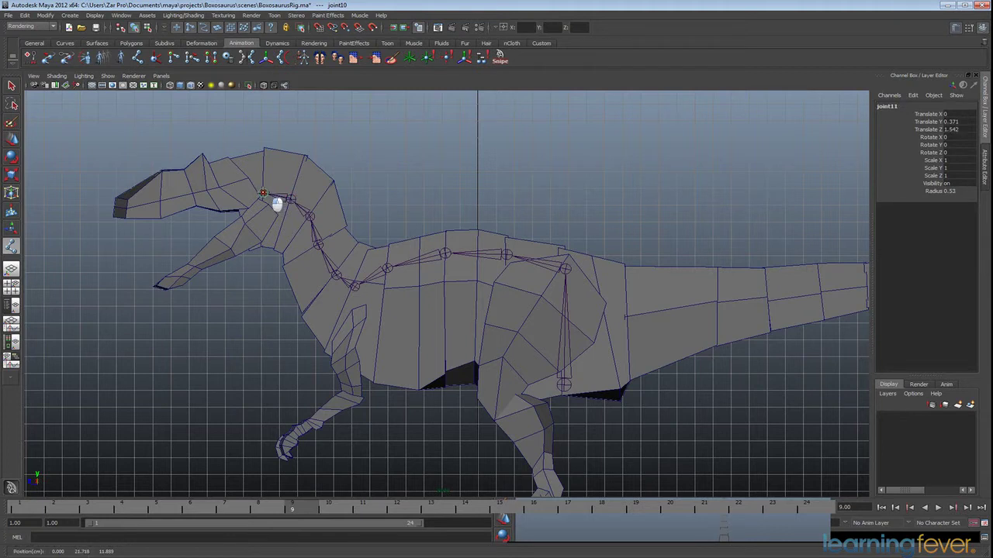
key(Return)
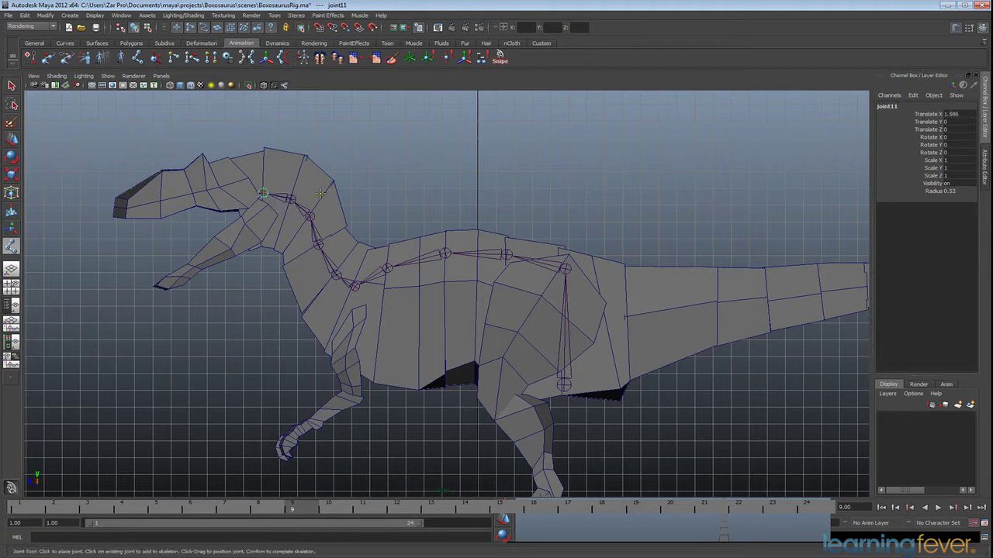
Add a joint inside the head and end the chain at the snout tip, joint13.
click(247, 186)
click(114, 203)
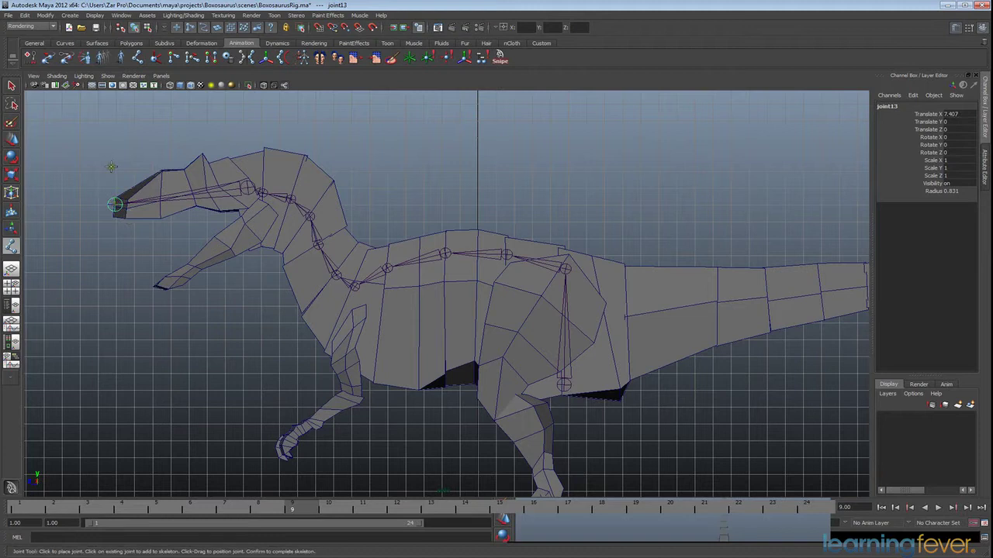
key(Return)
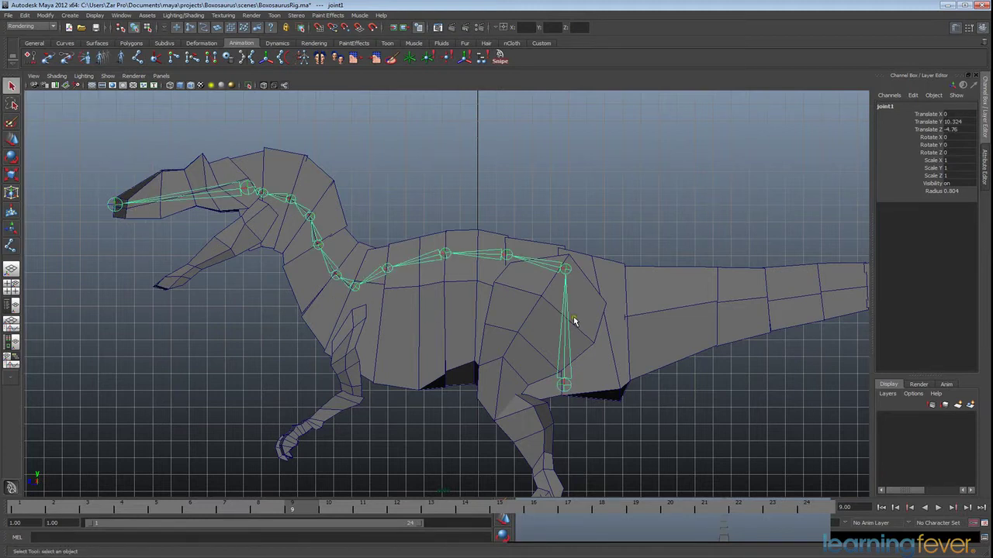
Branch a new chain from the hip joint with four joints along the tail base.
key(y)
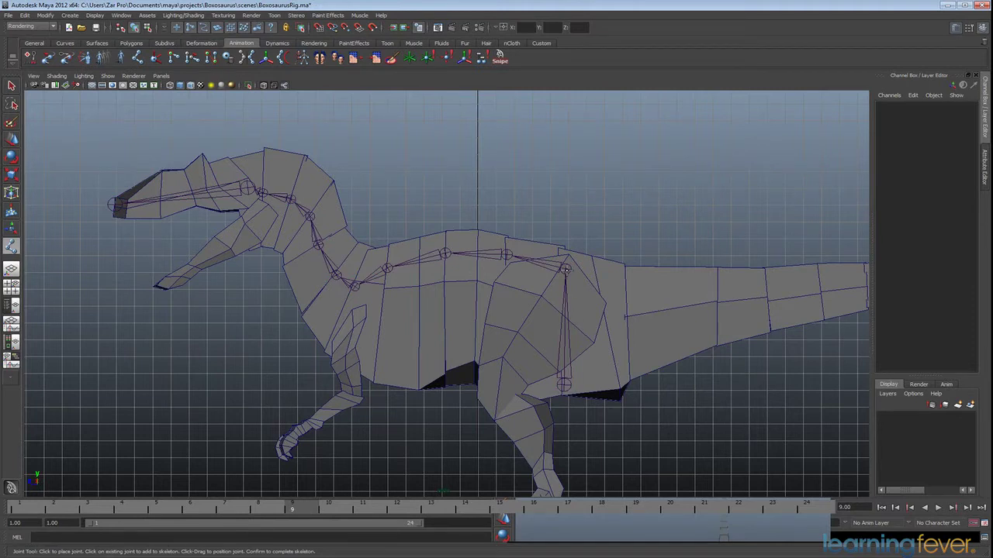
click(565, 269)
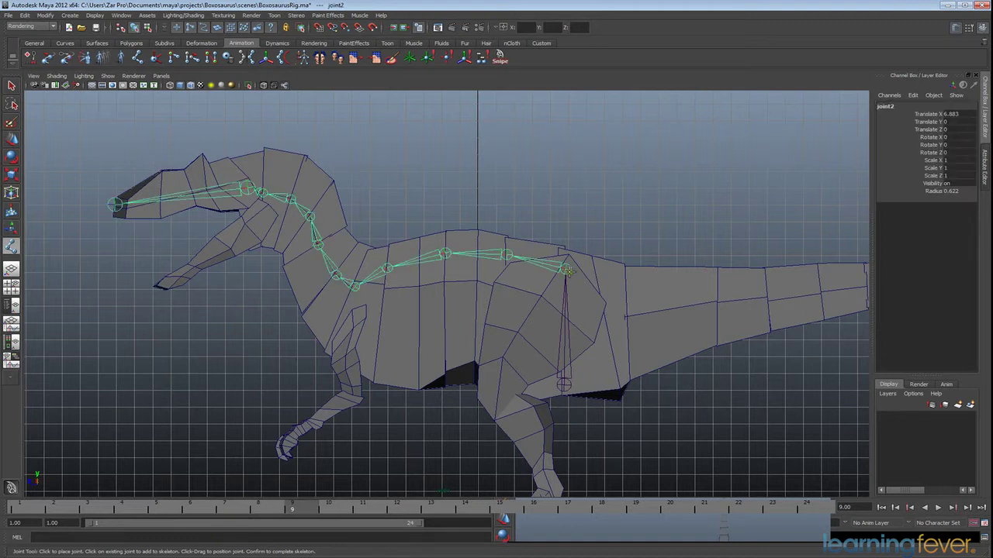
click(628, 314)
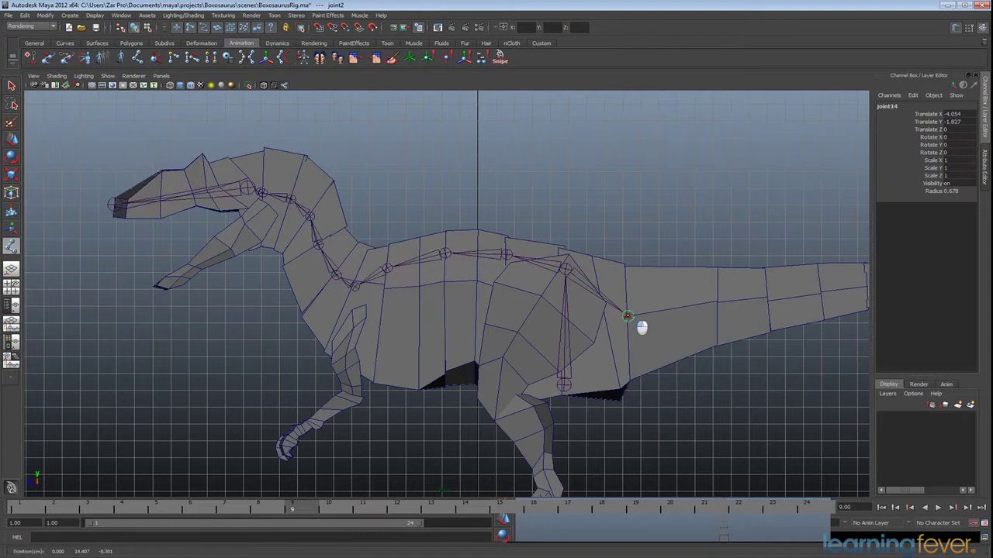
click(715, 304)
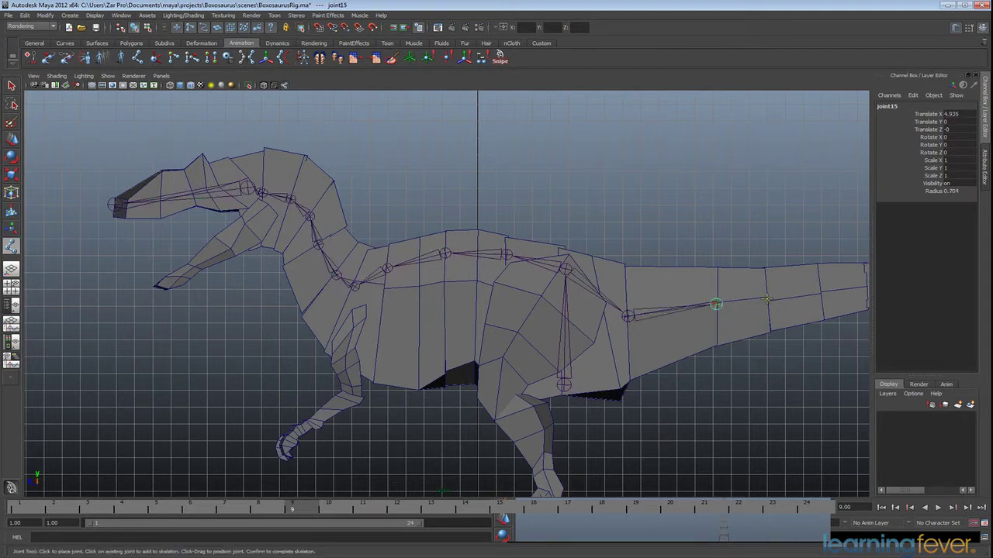
click(767, 299)
click(816, 293)
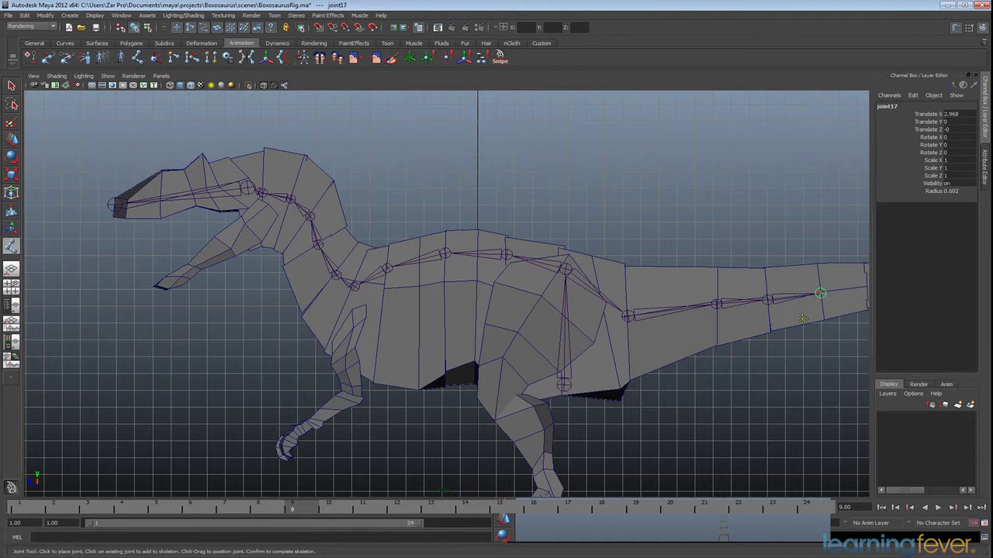
alt+middle_drag(801, 323, 454, 335)
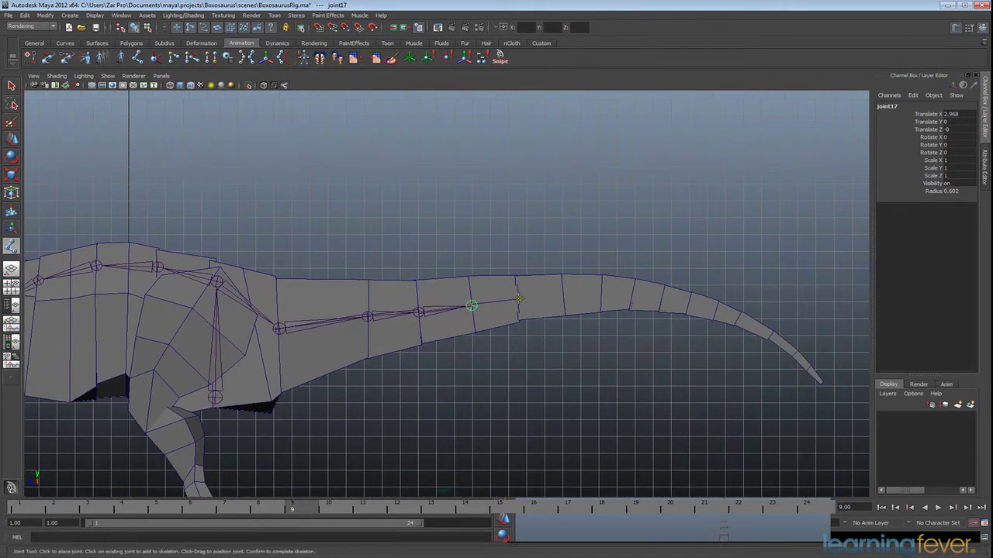
Continue the tail joints down its curve to the tail tip, ending at joint29.
click(518, 300)
click(563, 298)
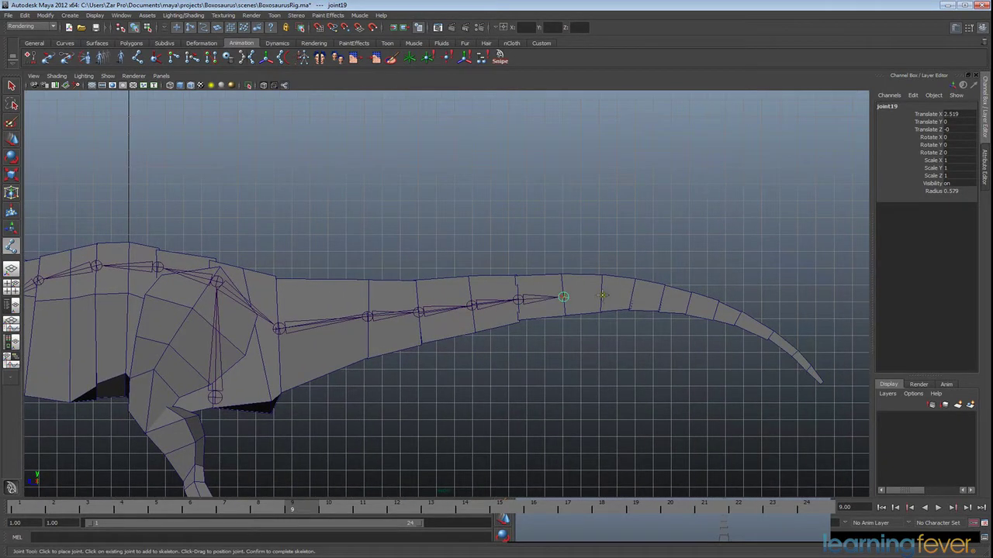
click(603, 295)
click(633, 296)
click(661, 298)
click(689, 305)
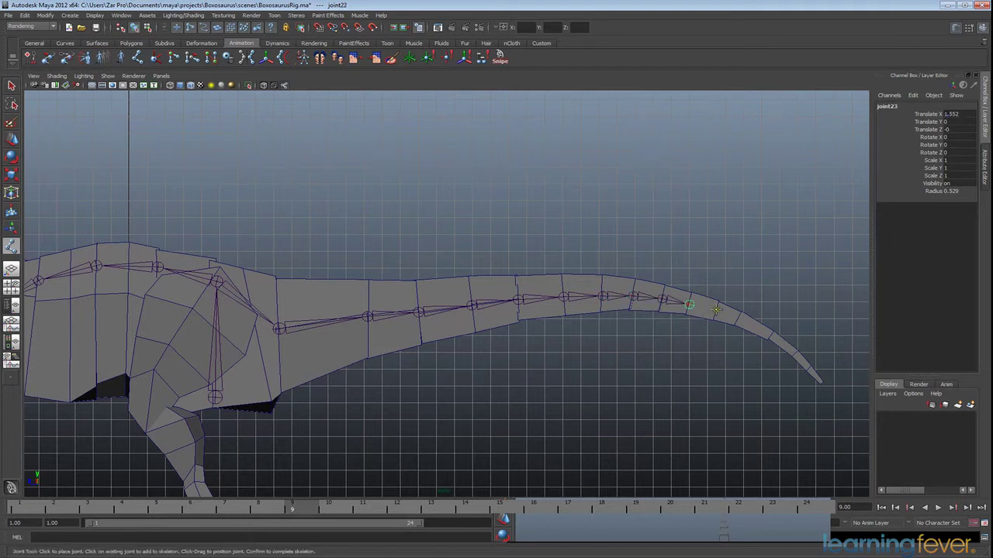
click(717, 311)
click(739, 318)
click(770, 335)
click(794, 355)
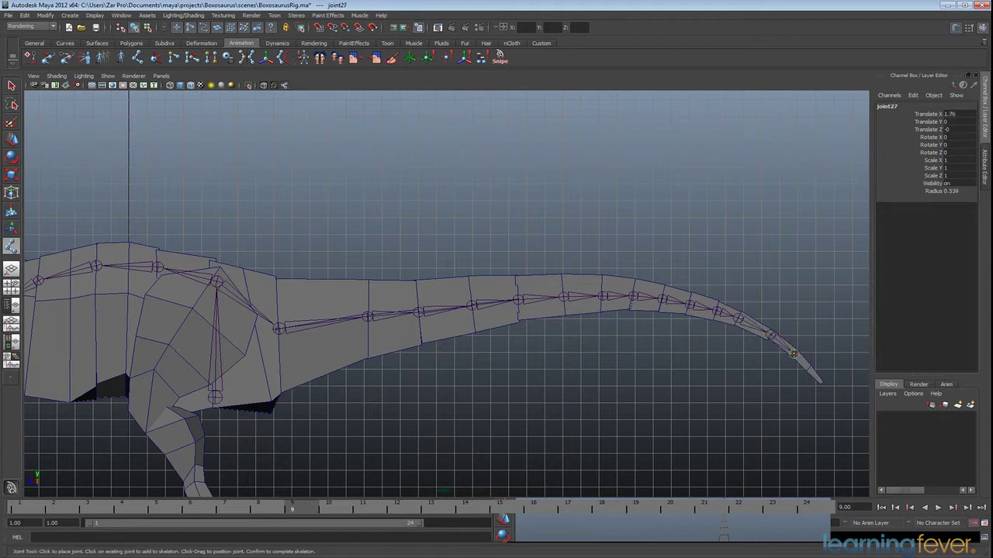
click(806, 366)
click(822, 381)
key(Return)
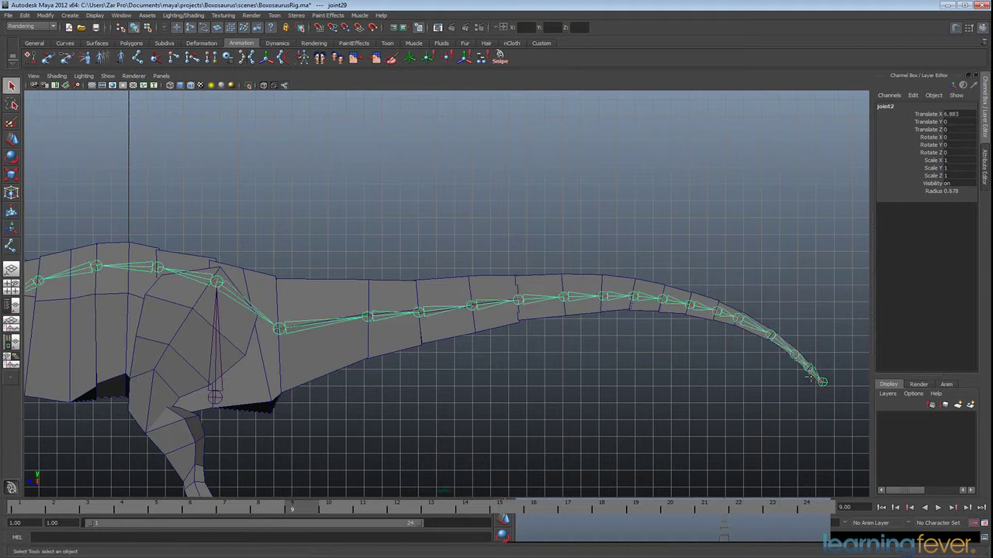
Branch a jaw chain from the head joint through the jaw hinge to the lower jaw tip, joint31.
alt+middle_drag(175, 368, 439, 339)
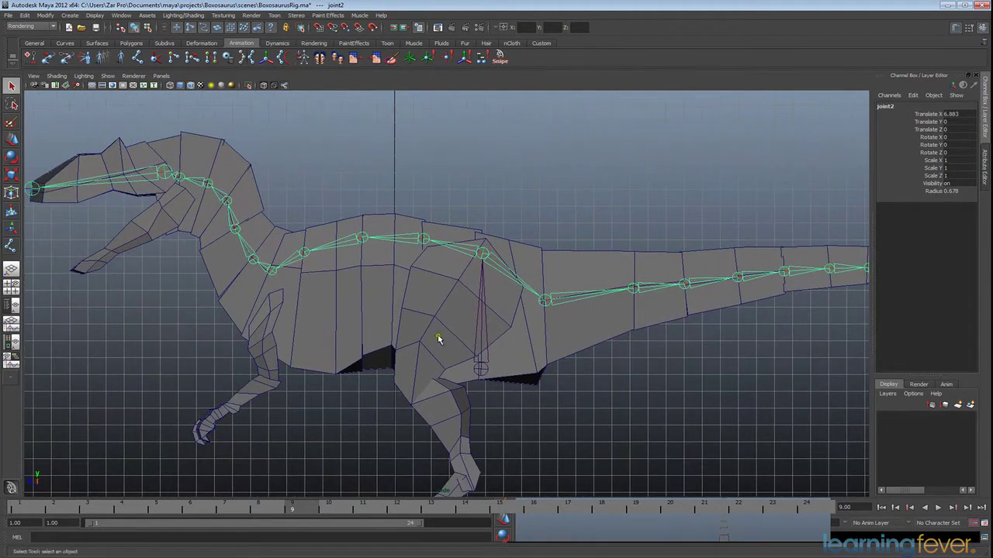
alt+drag(438, 339, 420, 359)
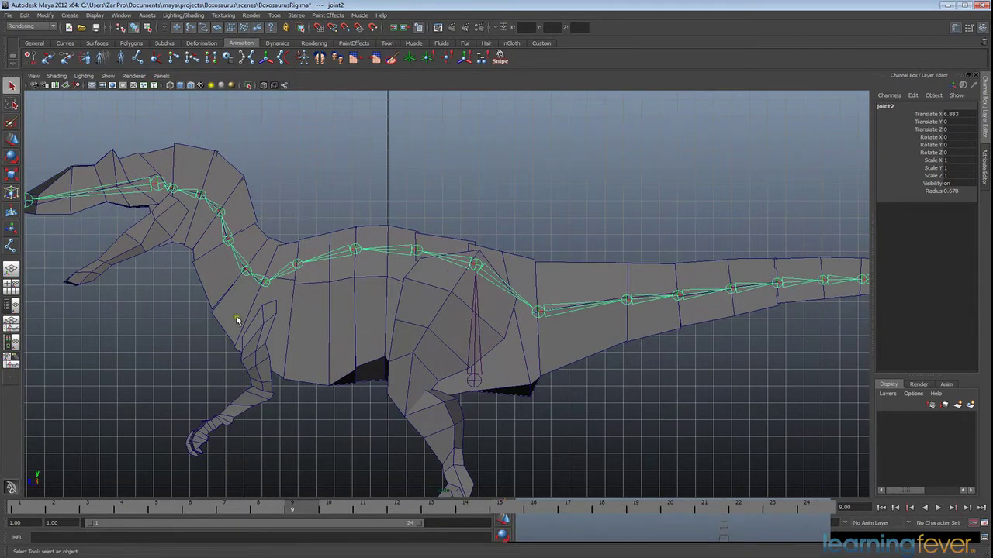
alt+middle_drag(246, 338, 345, 347)
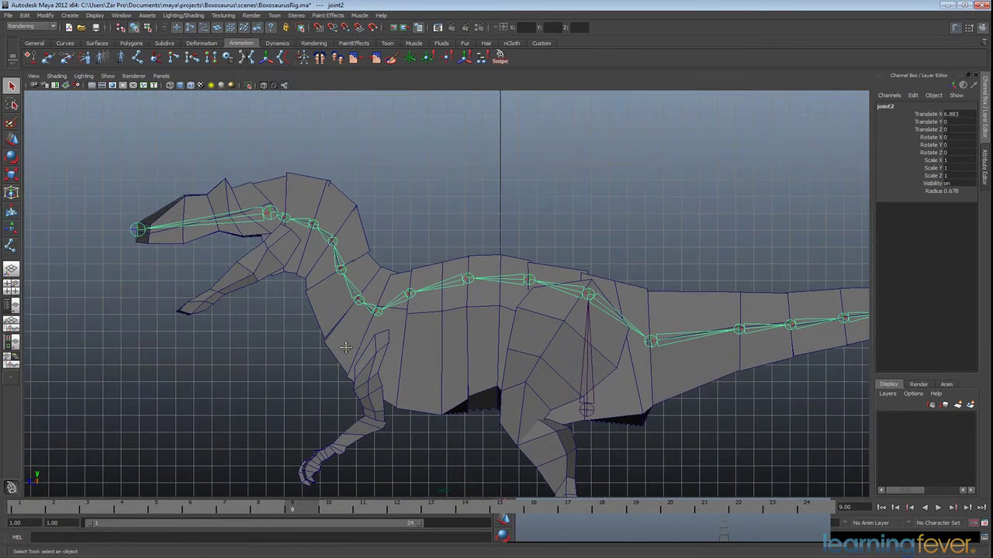
key(y)
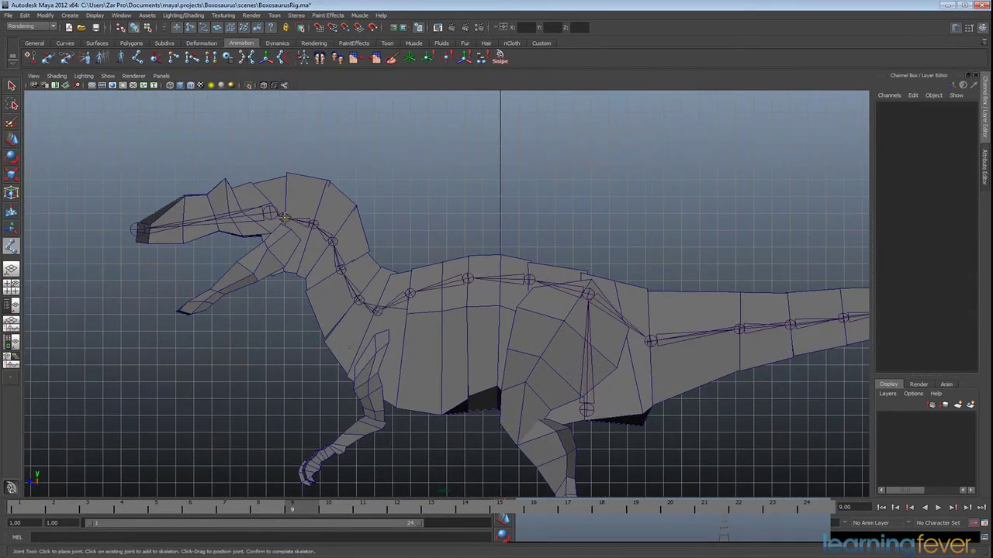
click(269, 214)
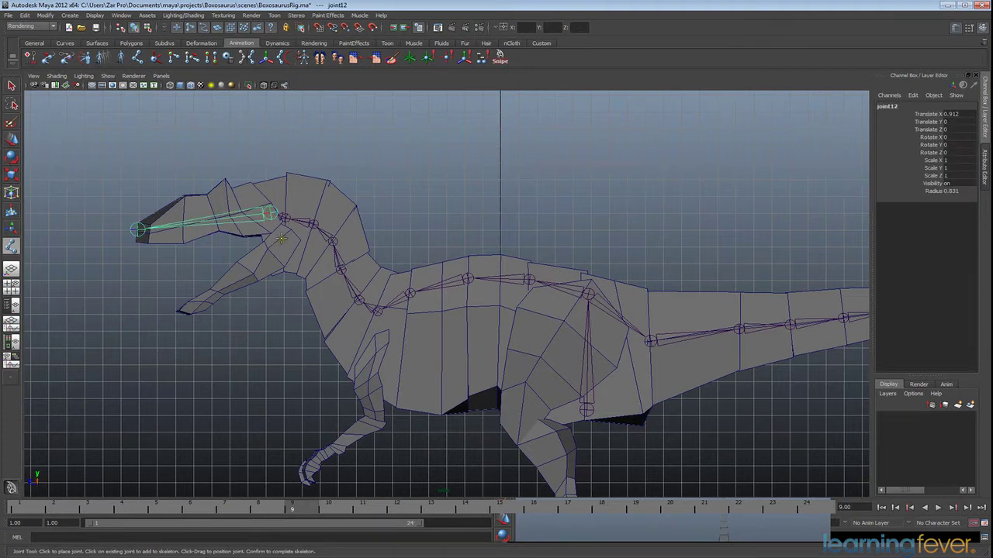
click(281, 238)
click(184, 311)
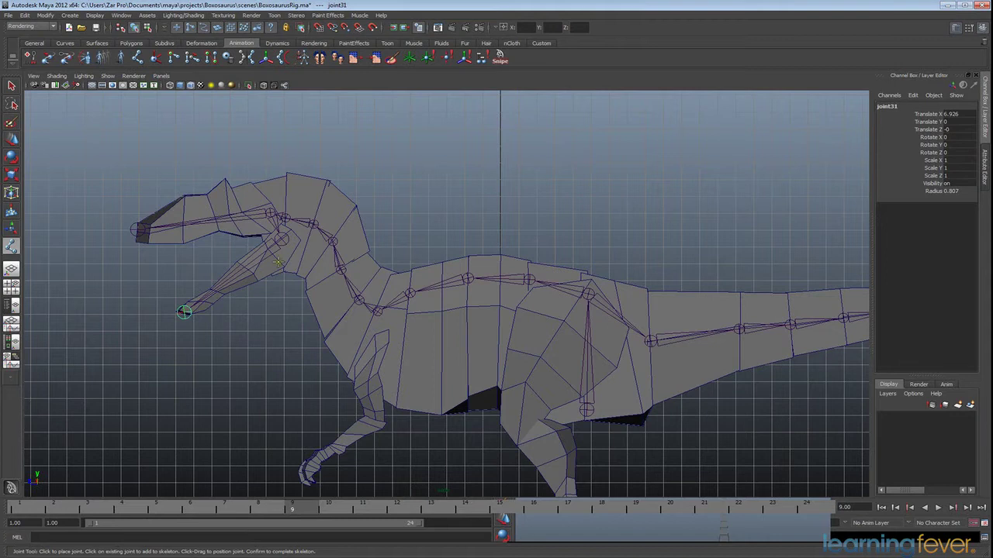
key(Return)
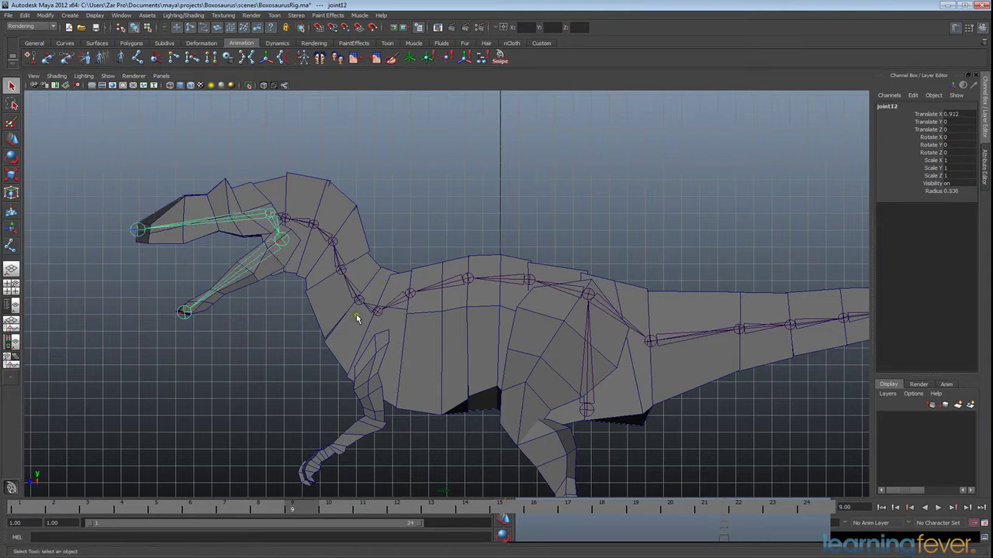
alt+middle_drag(538, 354, 408, 289)
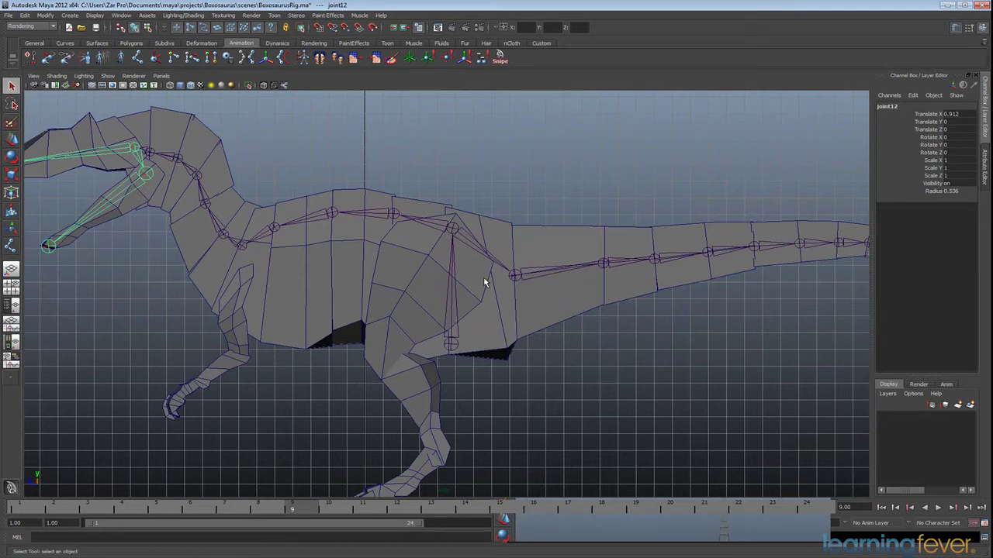
Pick the neck joint to start the arm and give the front view Smooth Shade and X-Ray Joints.
key(y)
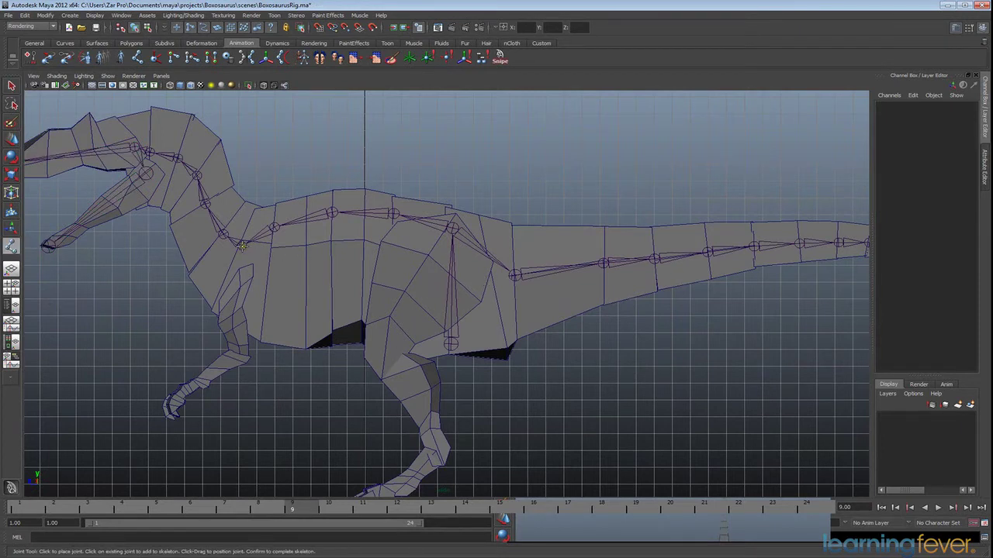
click(242, 245)
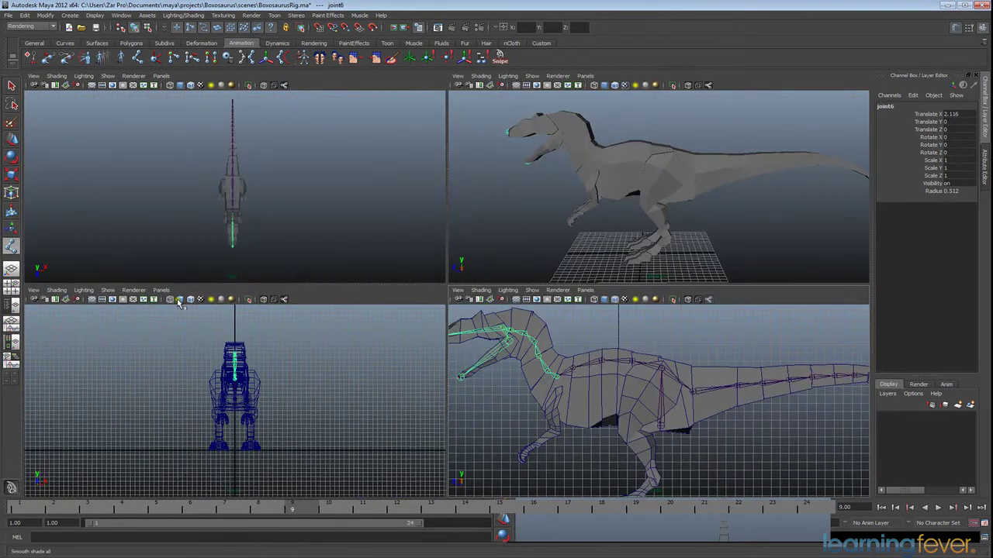
click(179, 301)
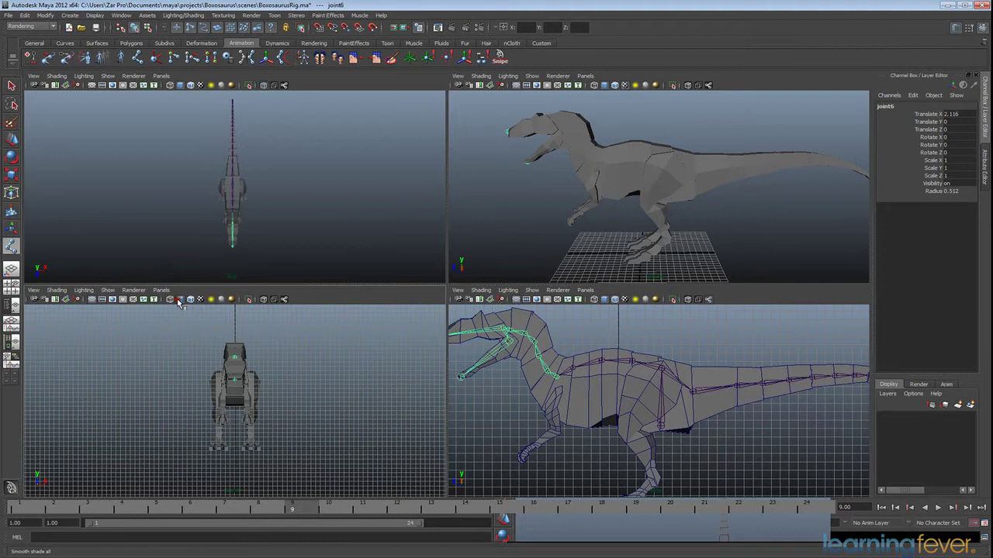
click(284, 299)
In a maximised front view, place the shoulder joint, joint32, beside the spine.
key(space)
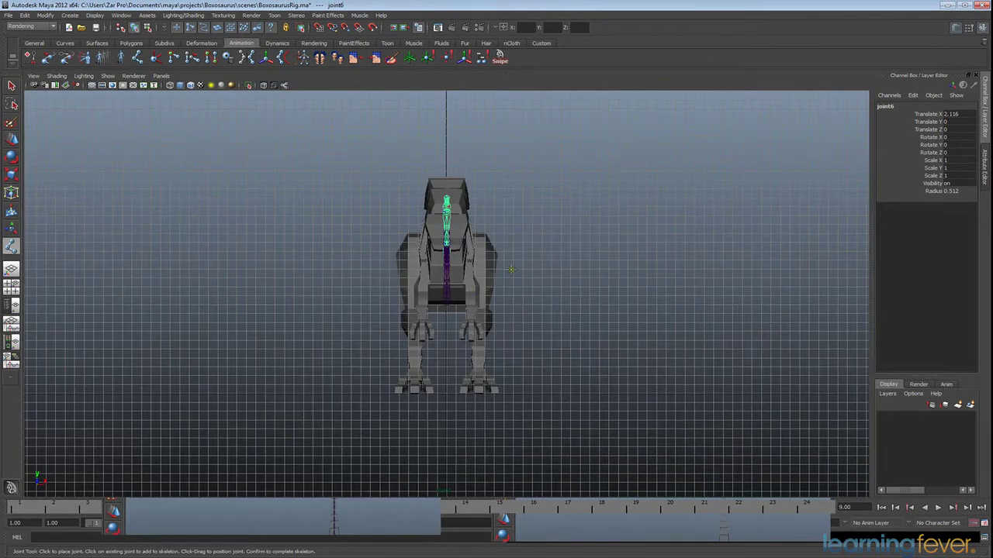
click(465, 266)
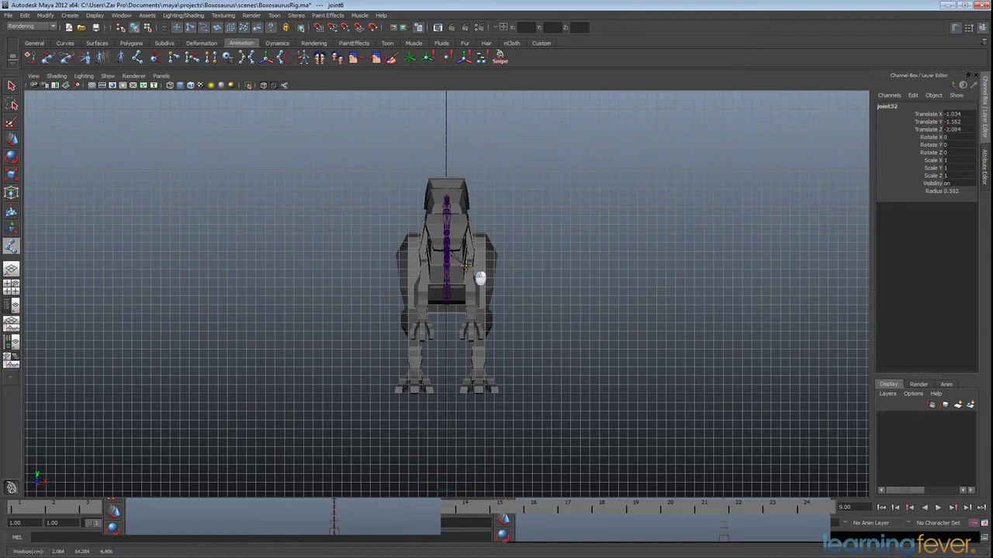
drag(466, 266, 468, 269)
key(space)
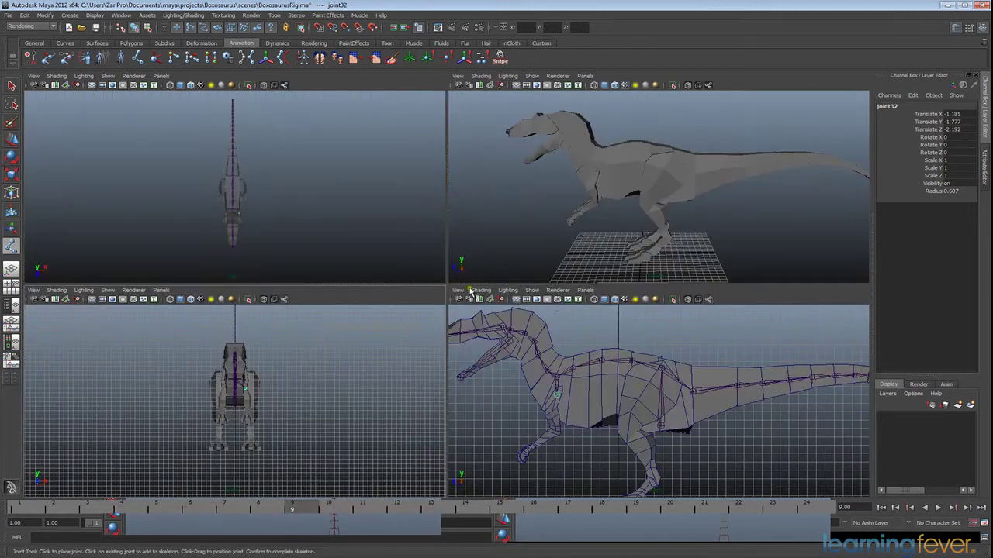
In the maximised side view, place the upper arm, elbow and wrist joints down the forelimb.
key(space)
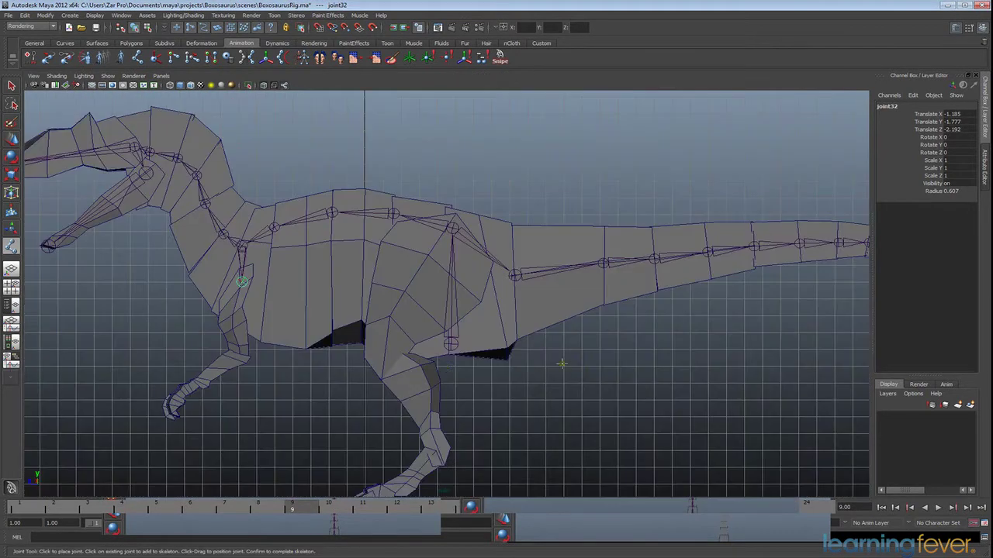
click(233, 298)
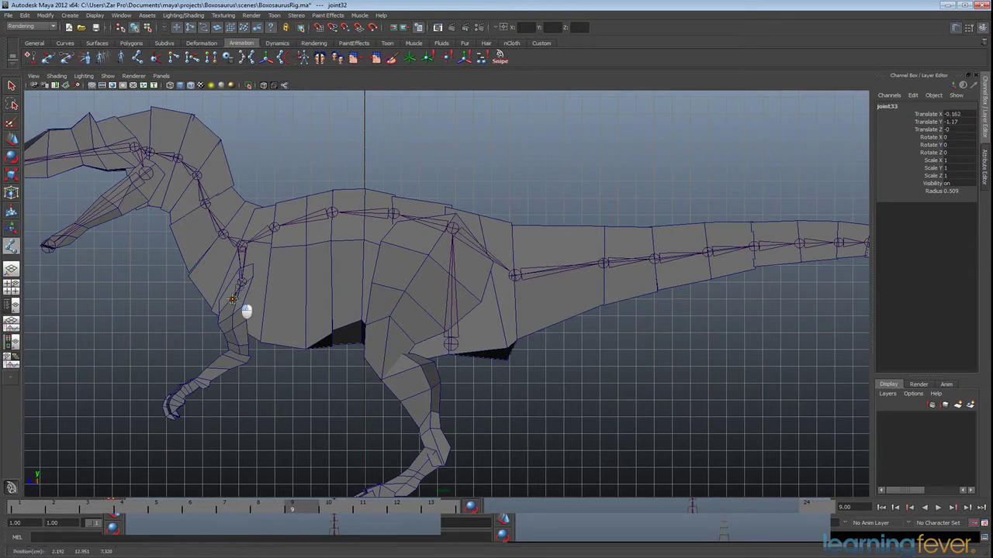
click(241, 354)
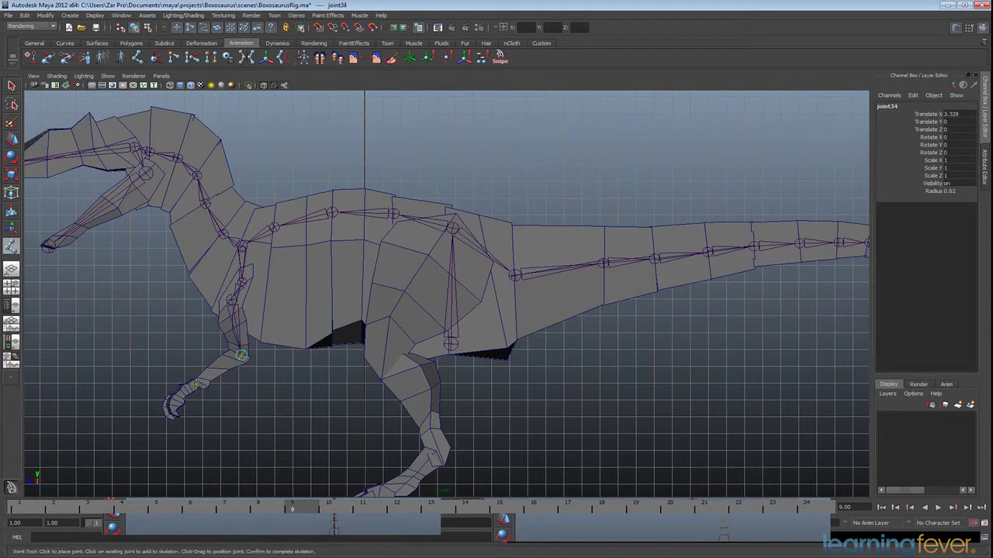
click(198, 383)
Zoom in on the hand and add hand, finger and claw-tip joints, ending at joint38.
scroll(208, 380, up, 8)
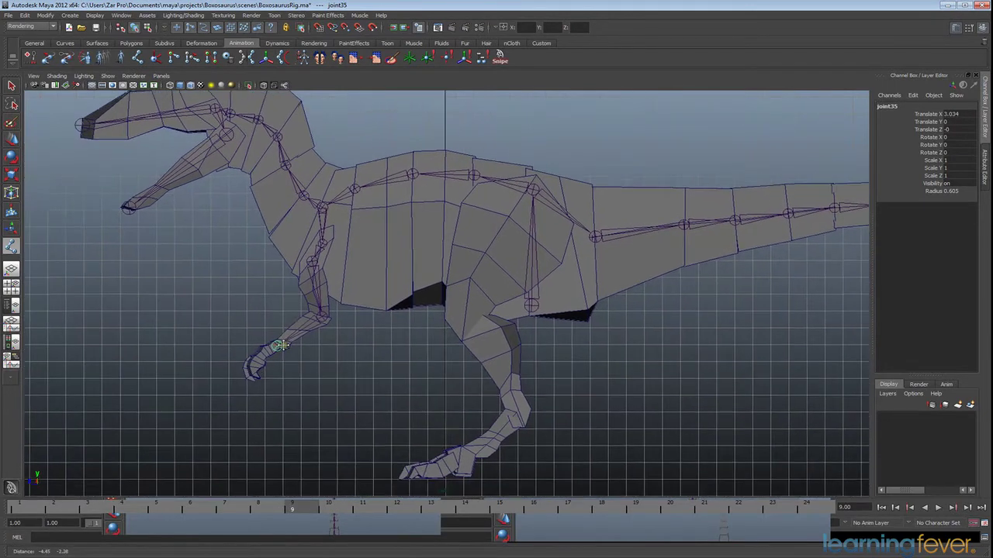
alt+middle_drag(207, 410, 469, 327)
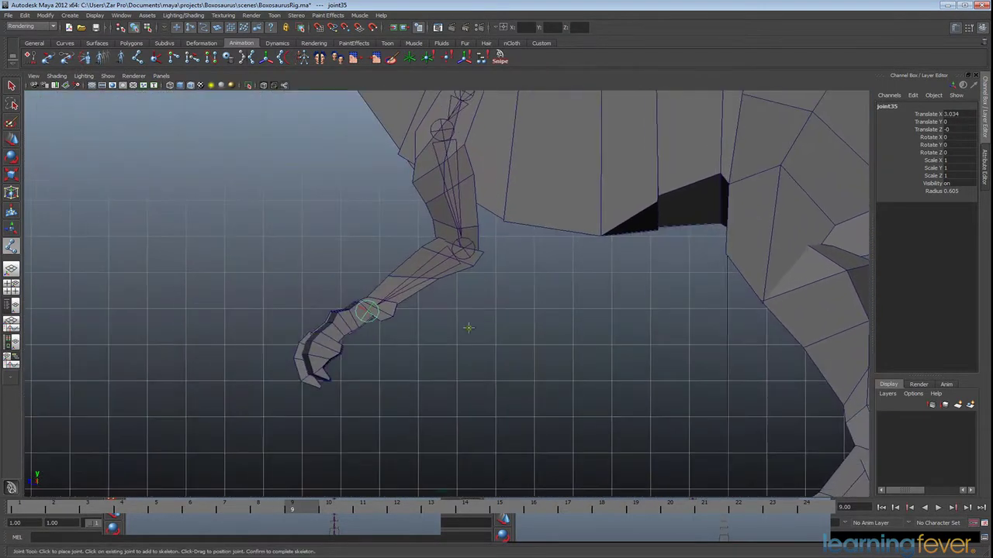
scroll(468, 327, up, 5)
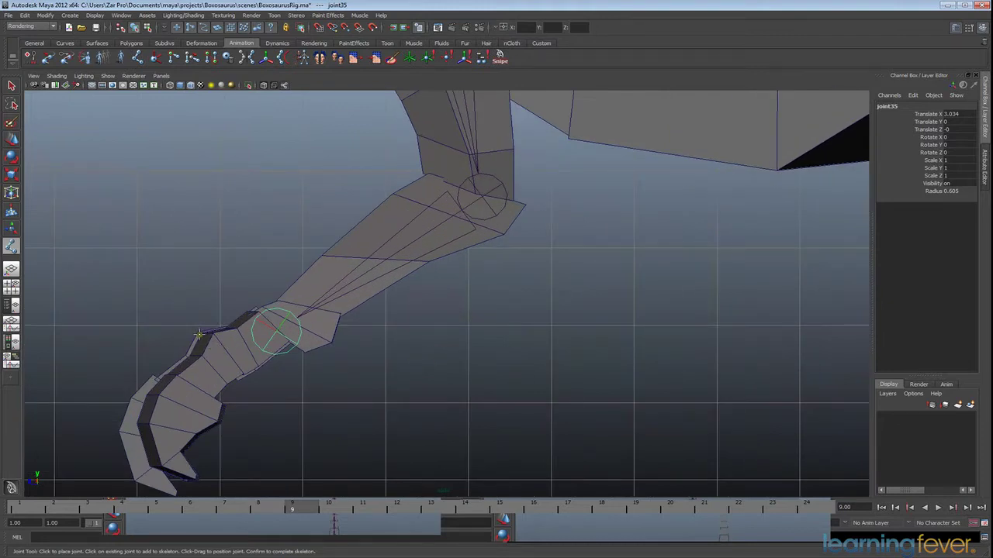
click(216, 358)
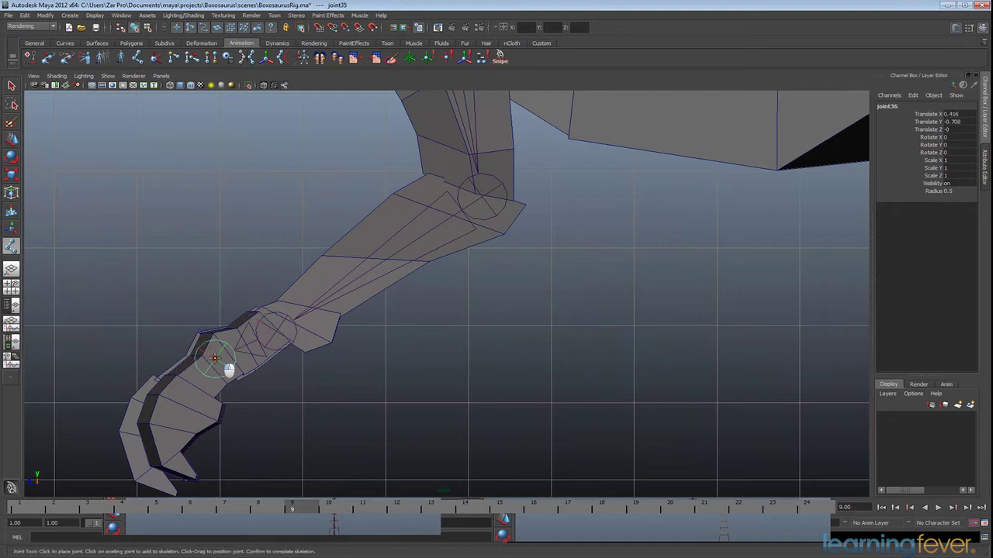
click(167, 390)
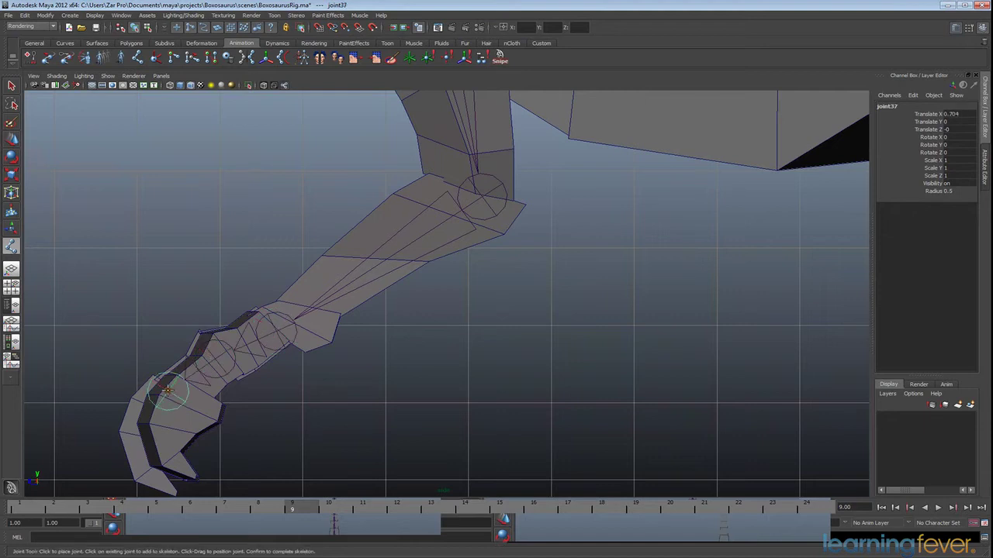
click(148, 471)
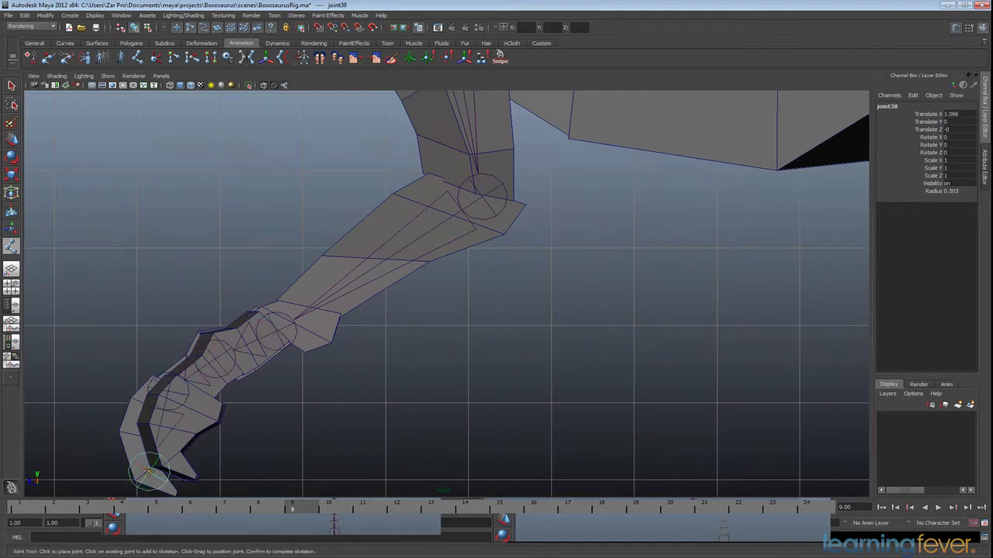
key(q)
scroll(500, 316, down, 6)
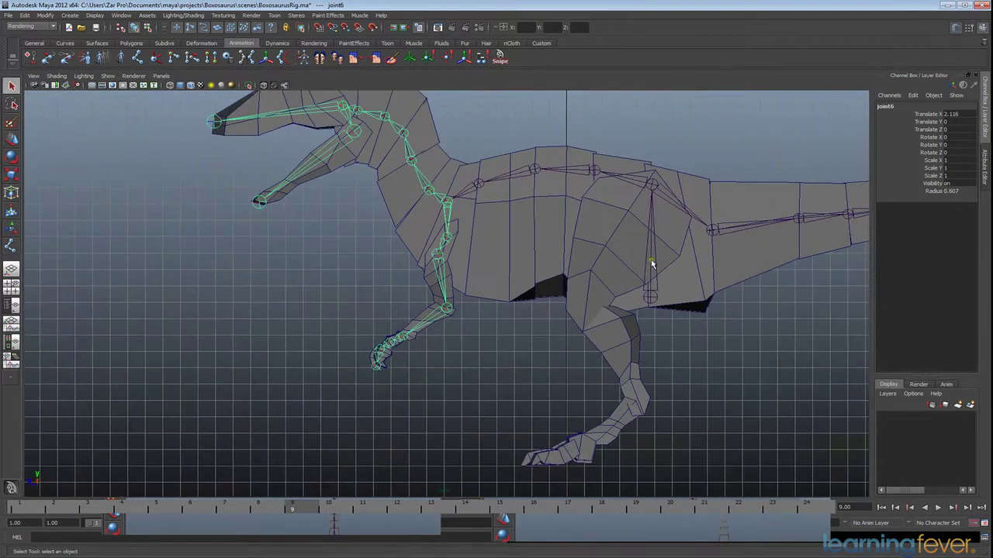
alt+middle_drag(651, 264, 475, 335)
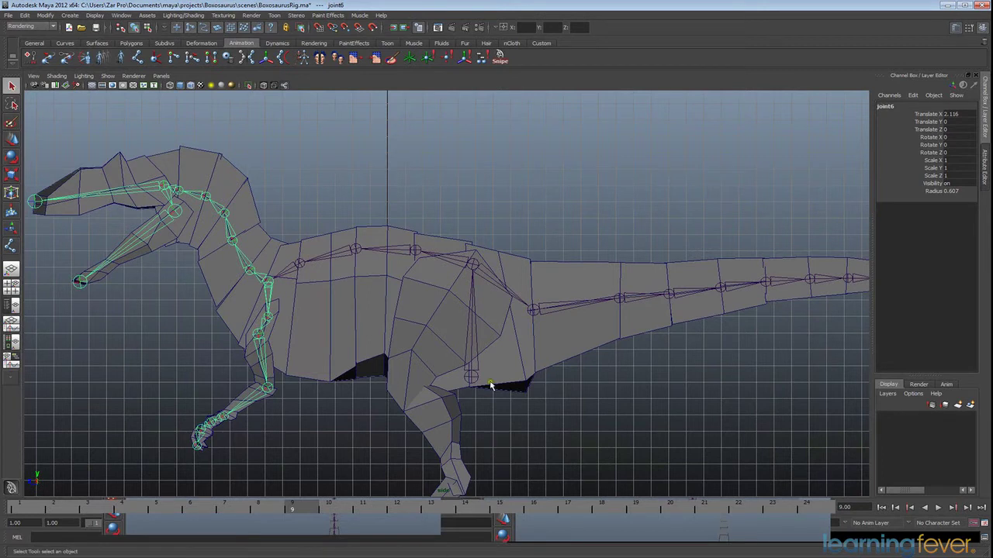
Start the leg from the spine joint with a hip joint placed beside the spine in front view.
key(y)
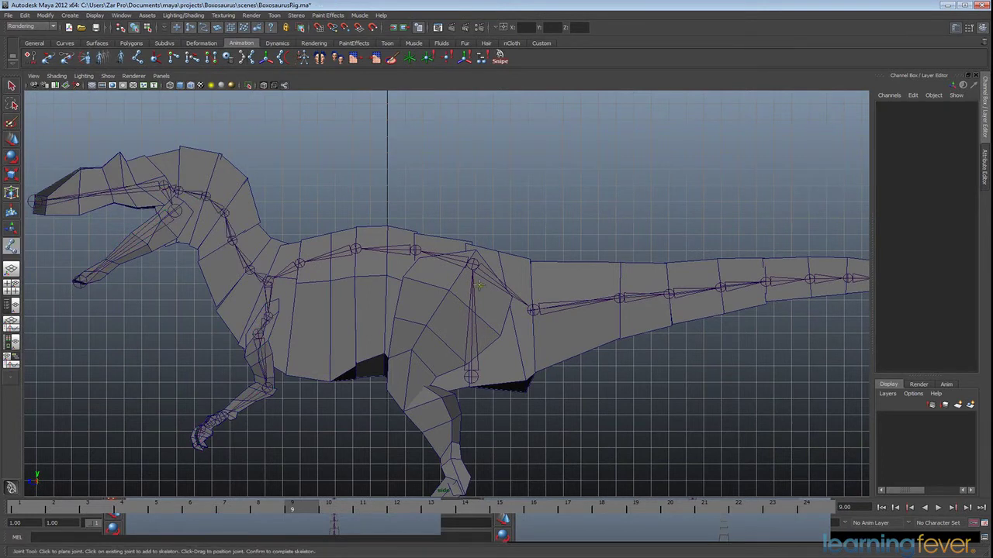
click(472, 265)
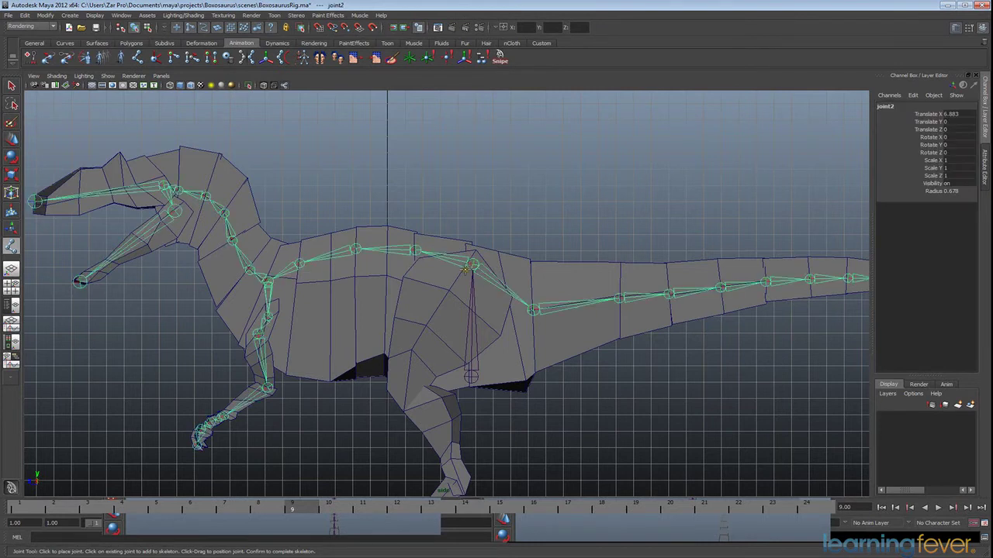
key(space)
key(space)
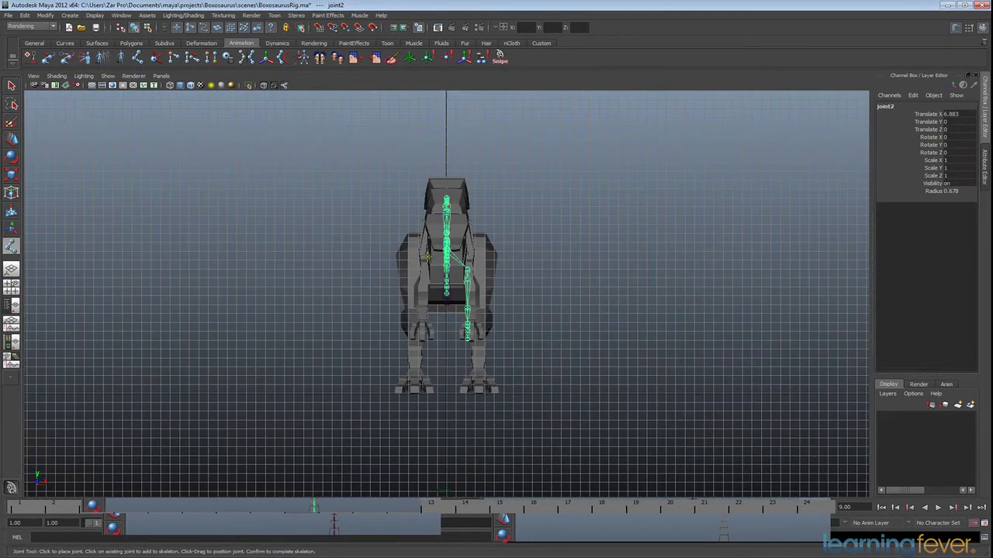
click(477, 248)
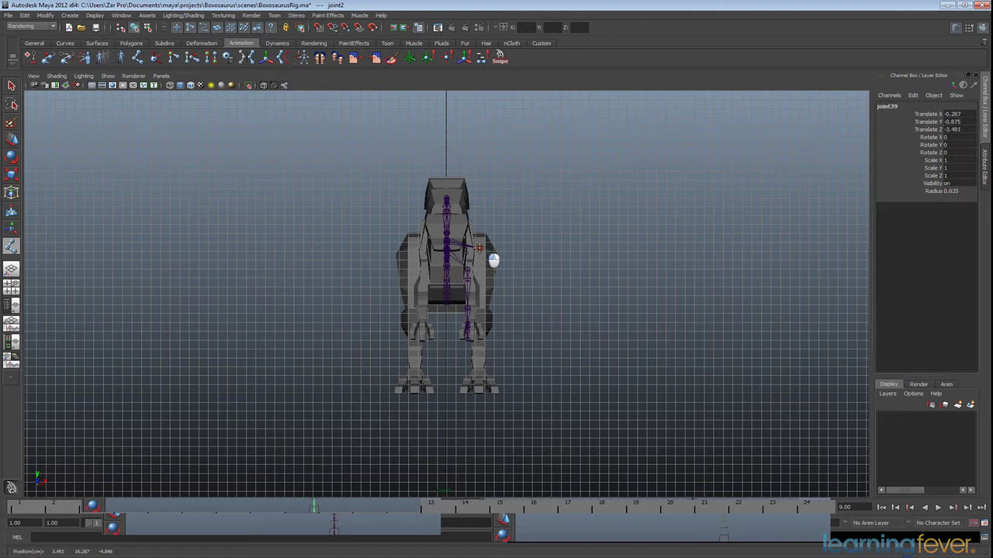
drag(479, 248, 479, 248)
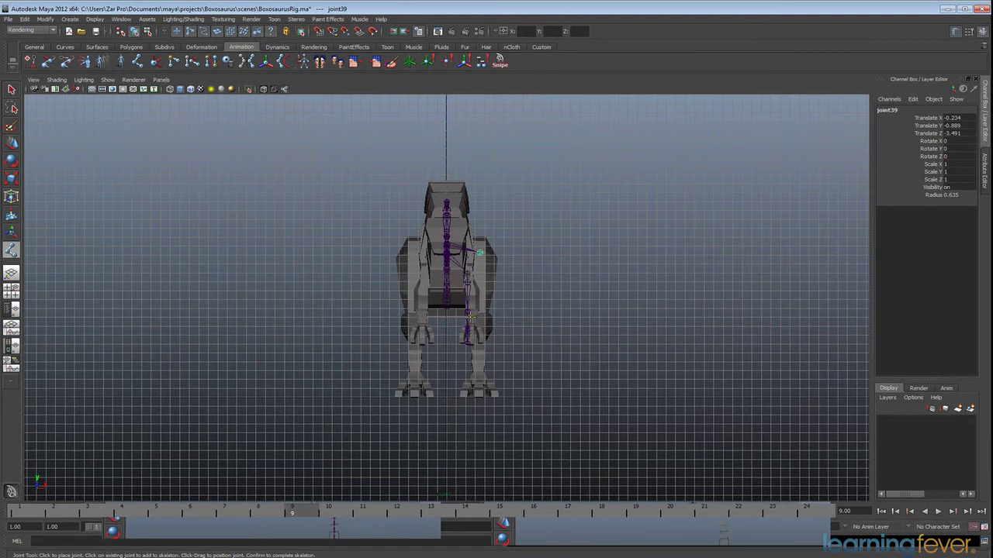
key(space)
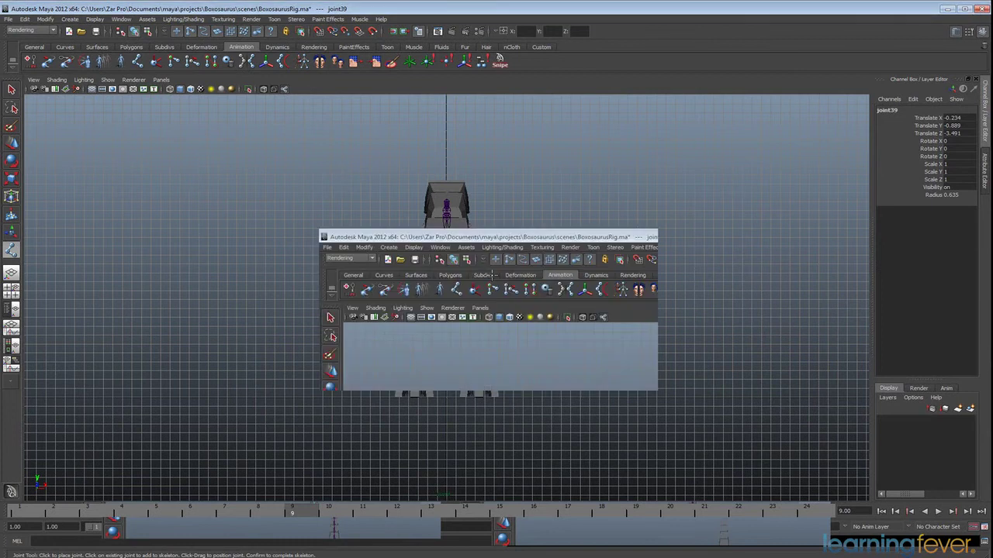
In side view, add thigh, knee, ankle, foot and toe joints down to the toe tip, joint46.
key(space)
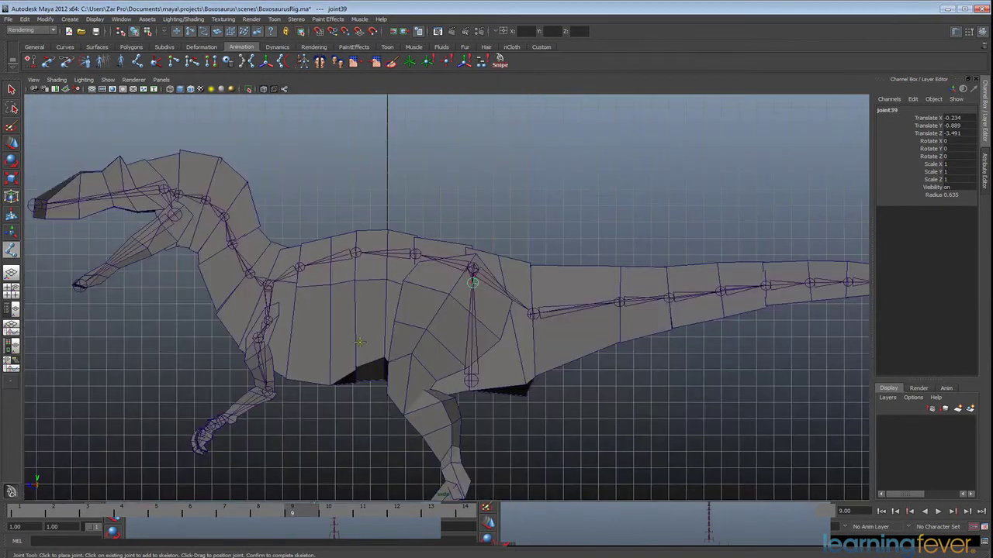
alt+middle_drag(411, 384, 442, 320)
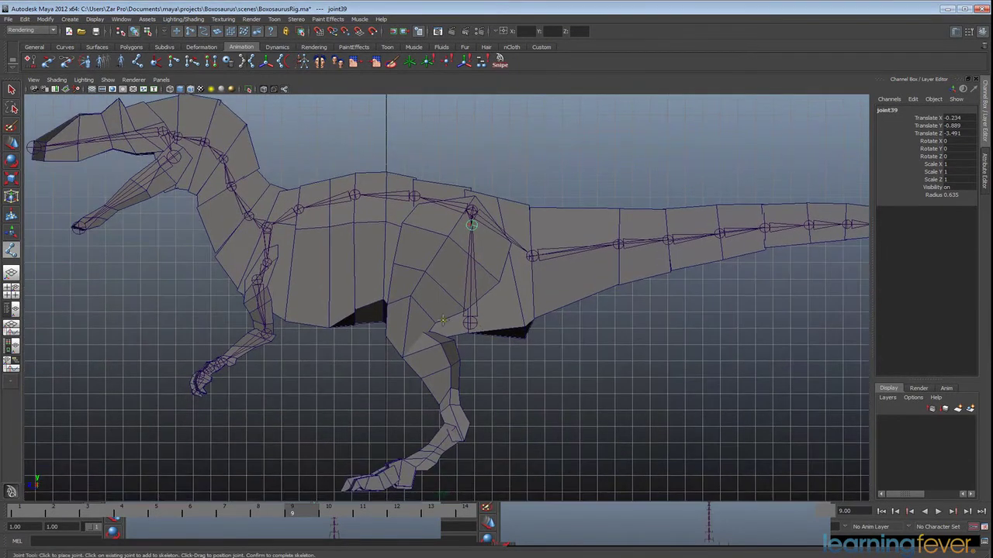
click(400, 332)
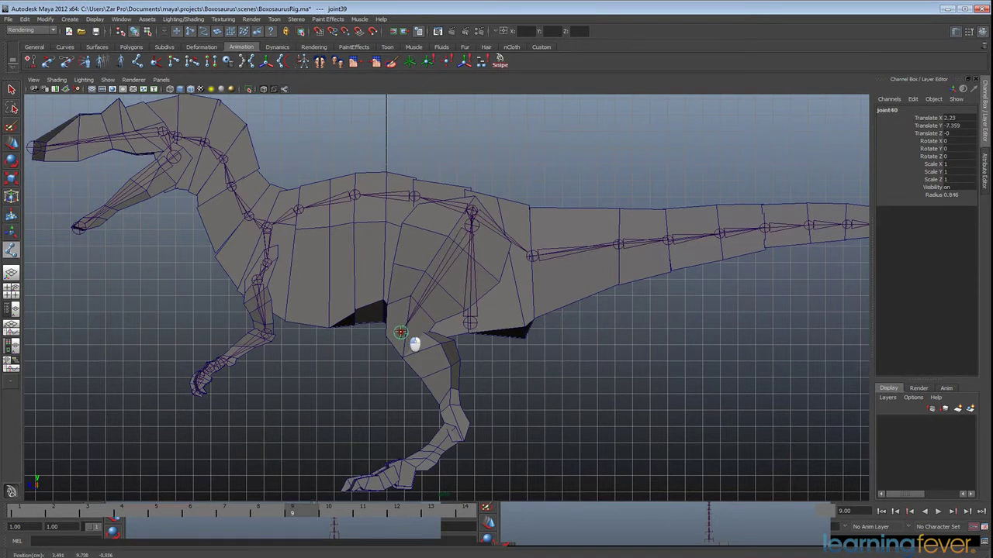
click(458, 429)
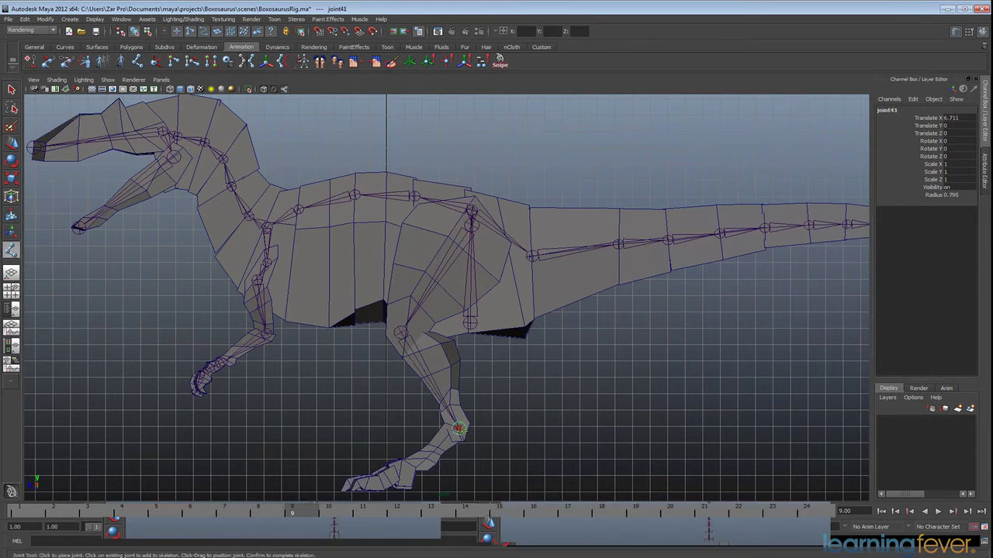
alt+middle_drag(498, 448, 508, 372)
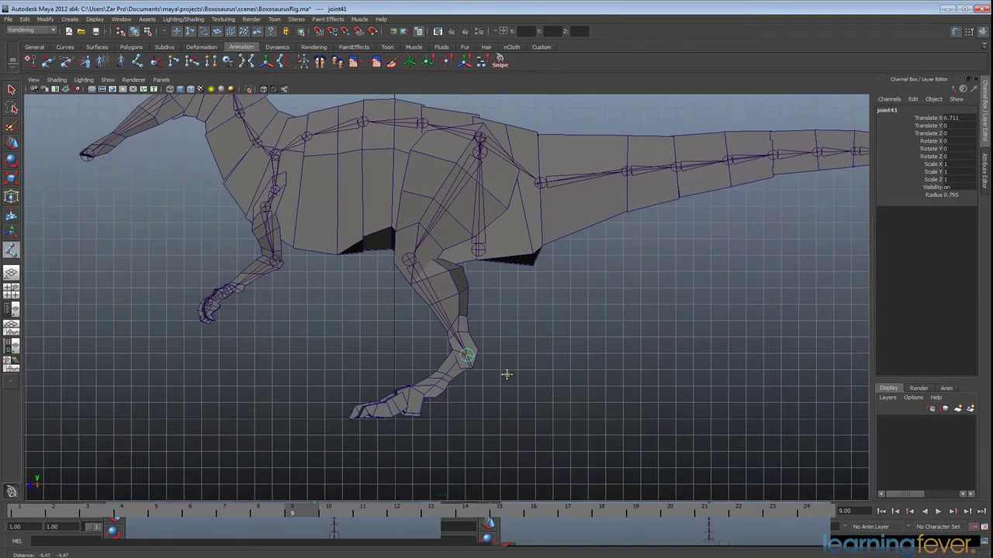
click(419, 392)
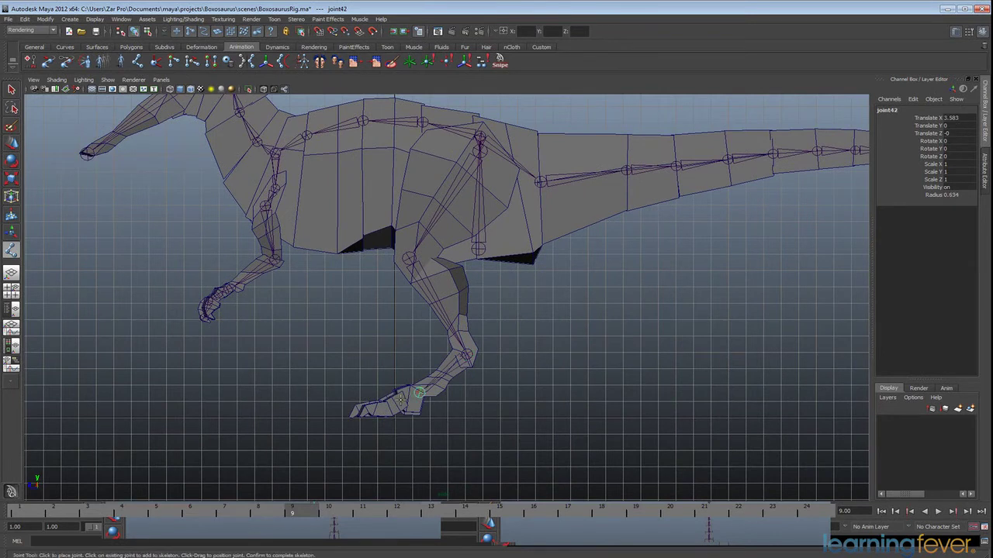
click(400, 399)
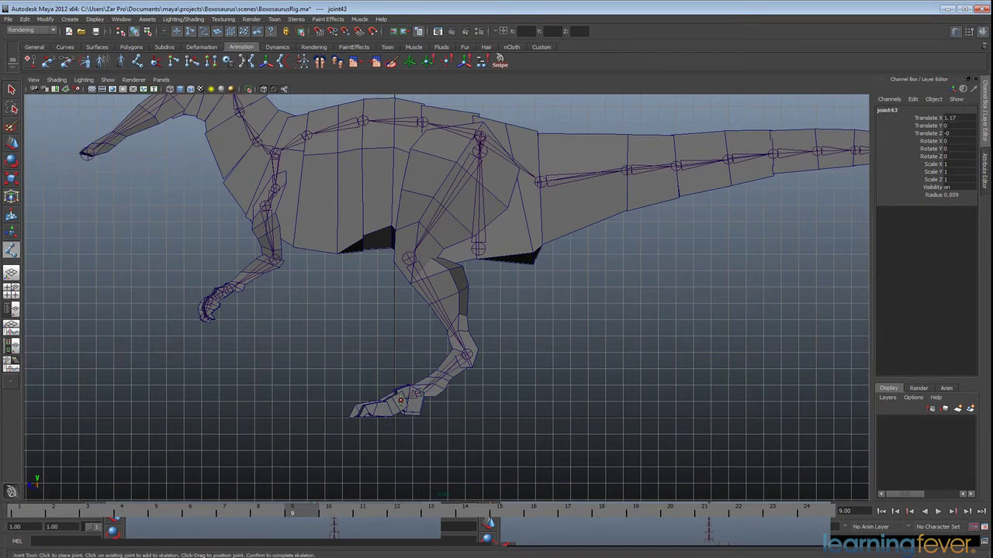
click(386, 406)
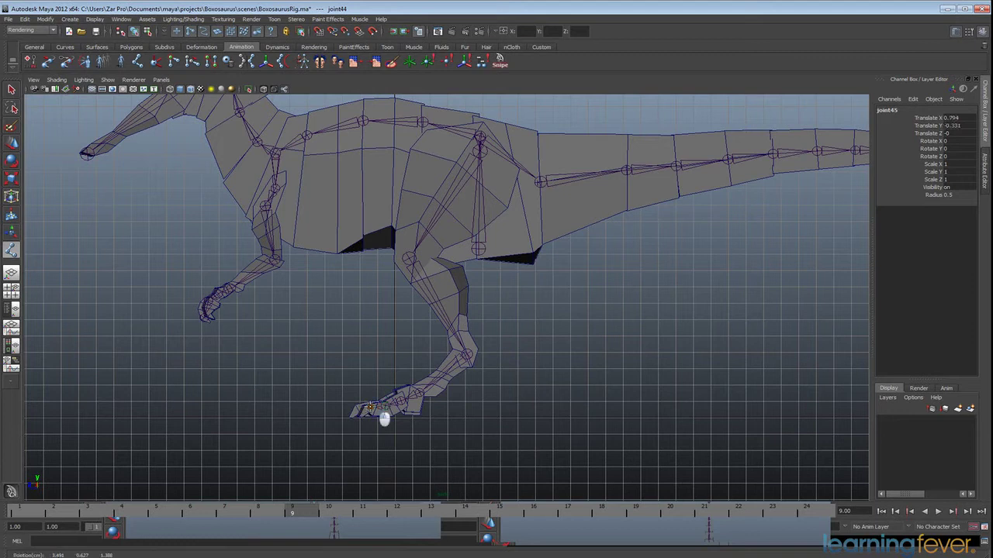
click(357, 411)
click(353, 415)
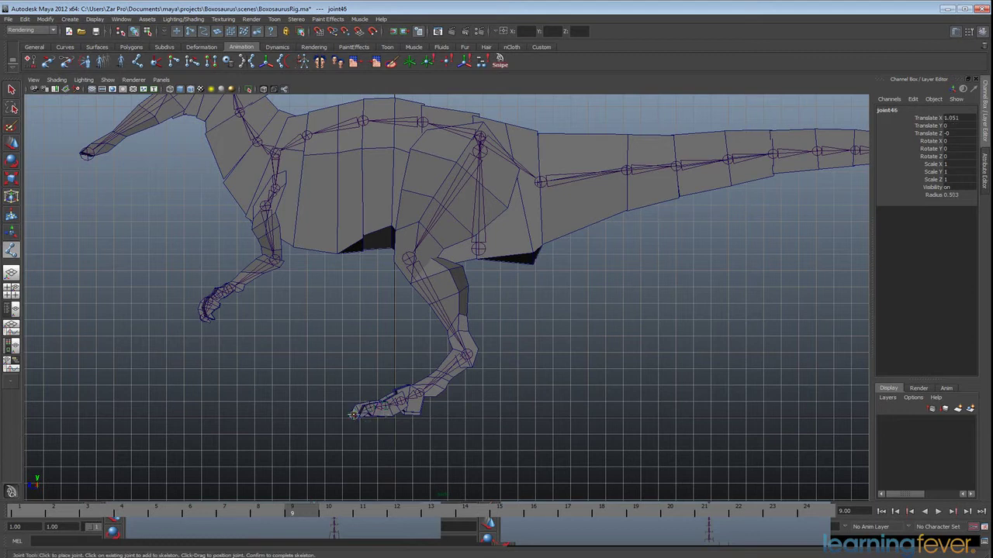
key(Return)
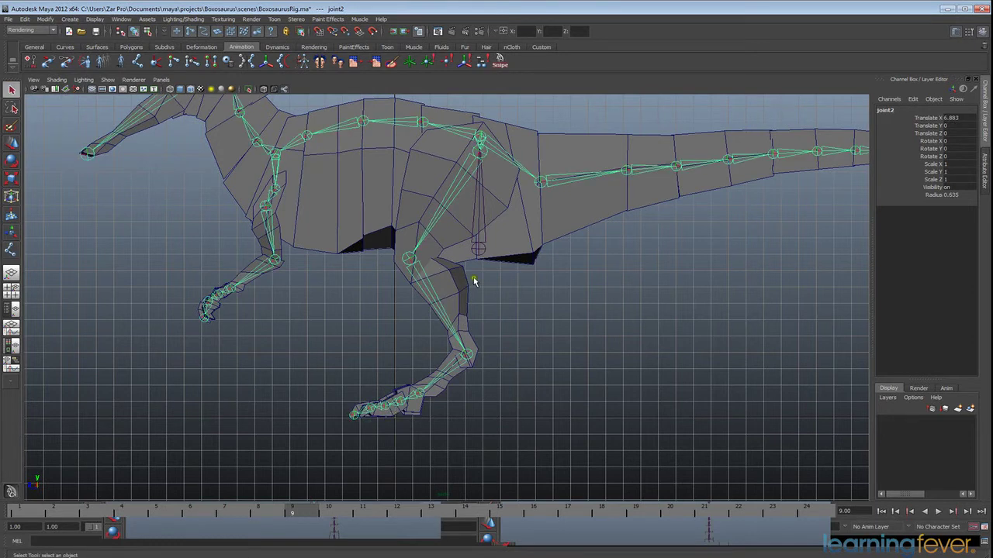
alt+middle_drag(525, 222, 510, 294)
Maximise the perspective view with X-Ray Joints on and orbit to view the rig from the front.
key(space)
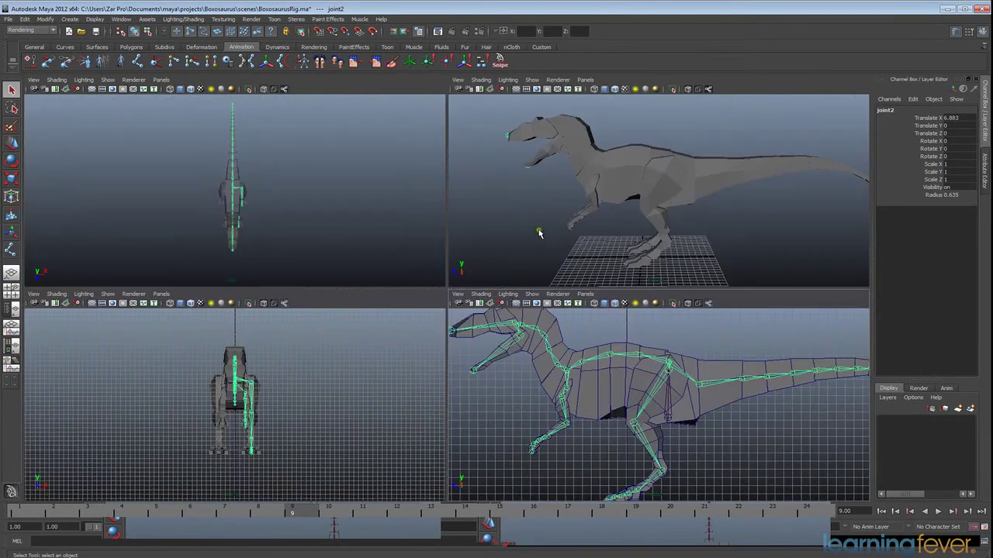
key(space)
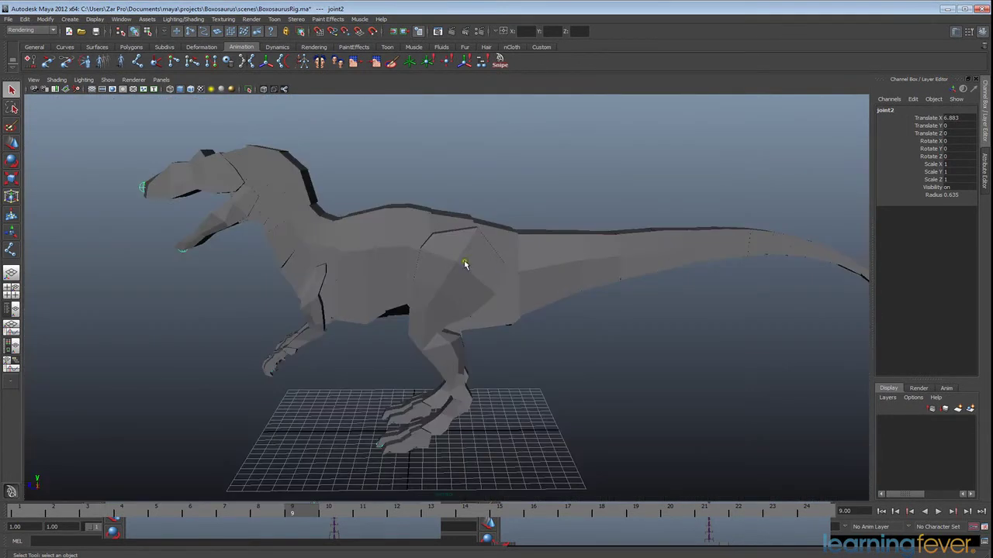
click(284, 91)
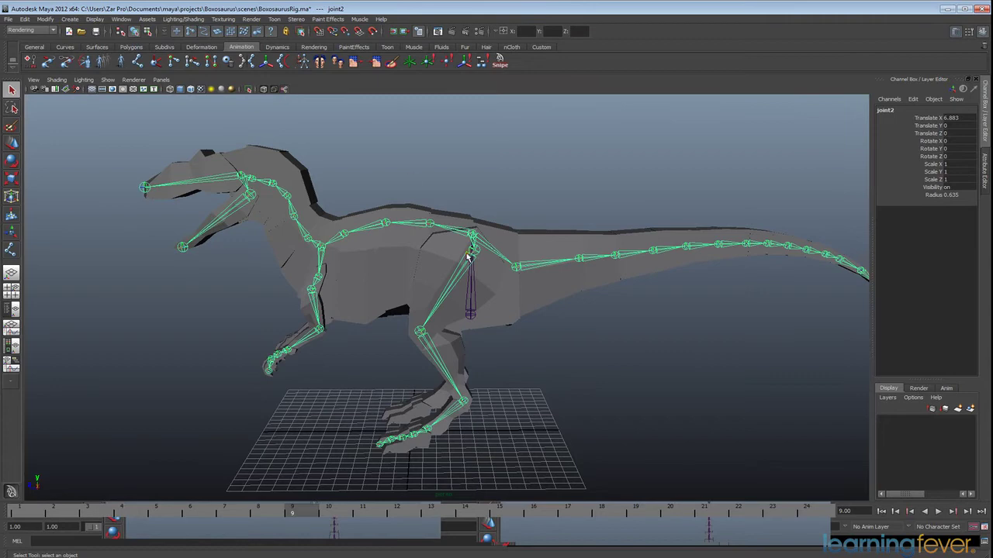
alt+drag(437, 275, 470, 307)
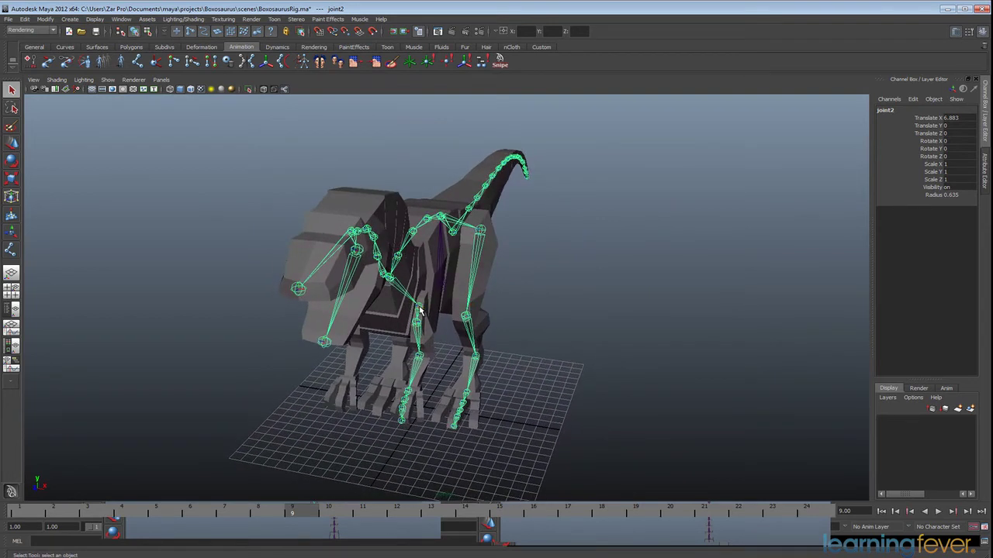
Move the front leg joint chain sideways so it sits inside the dinosaur's leg.
click(419, 309)
key(w)
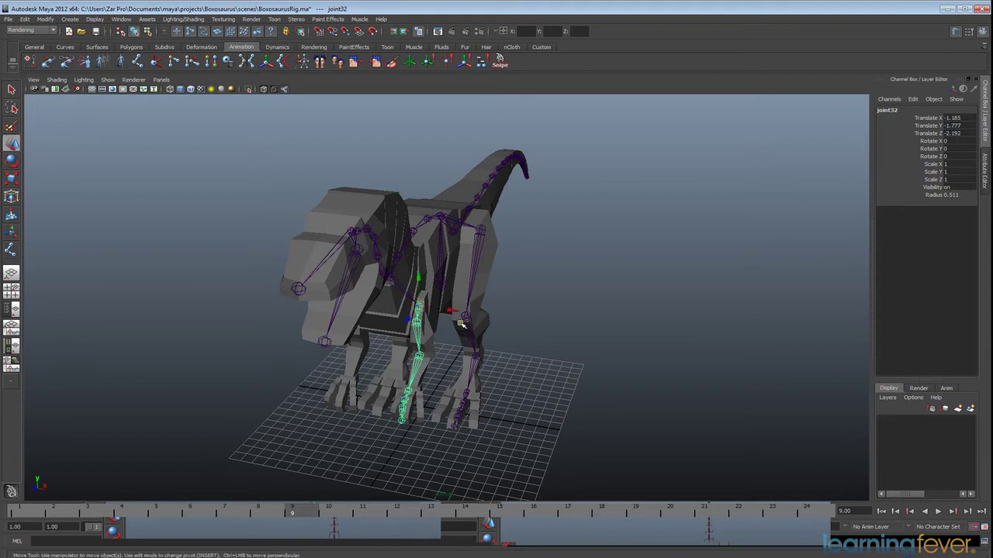
scroll(520, 316, up, 4)
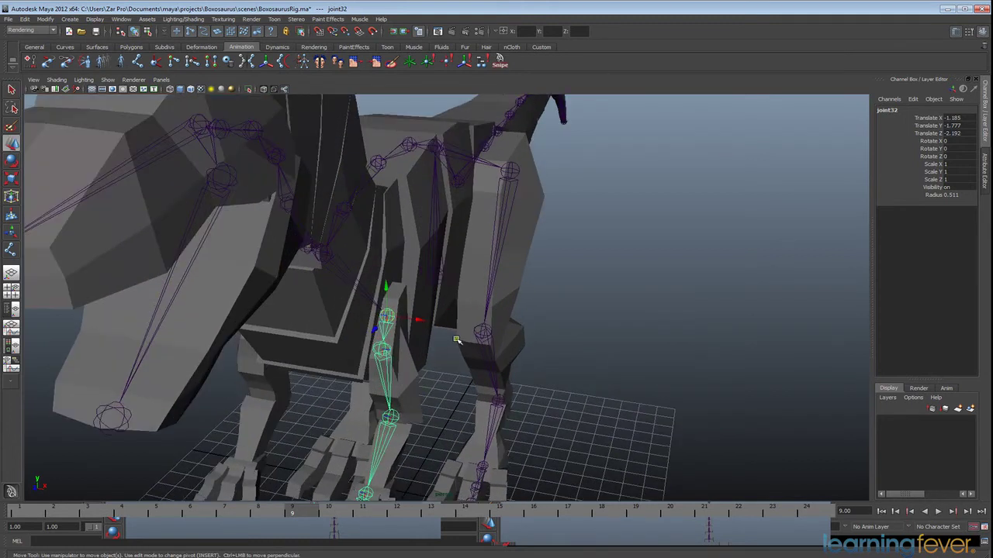
scroll(457, 342, down, 3)
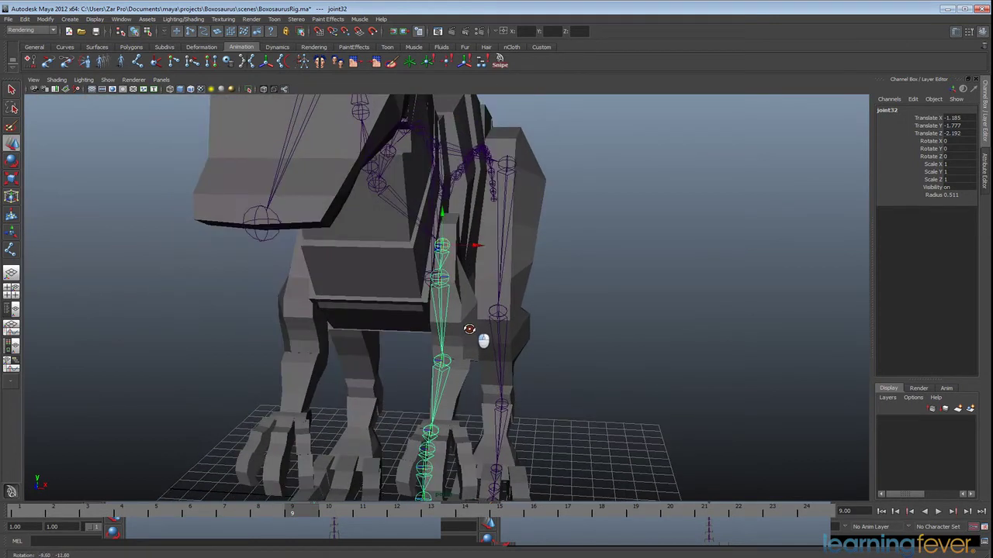
drag(470, 245, 534, 242)
Reposition the lower leg, the toe chain and the other leg's ankle chain (joint41) inside the legs and feet.
click(428, 280)
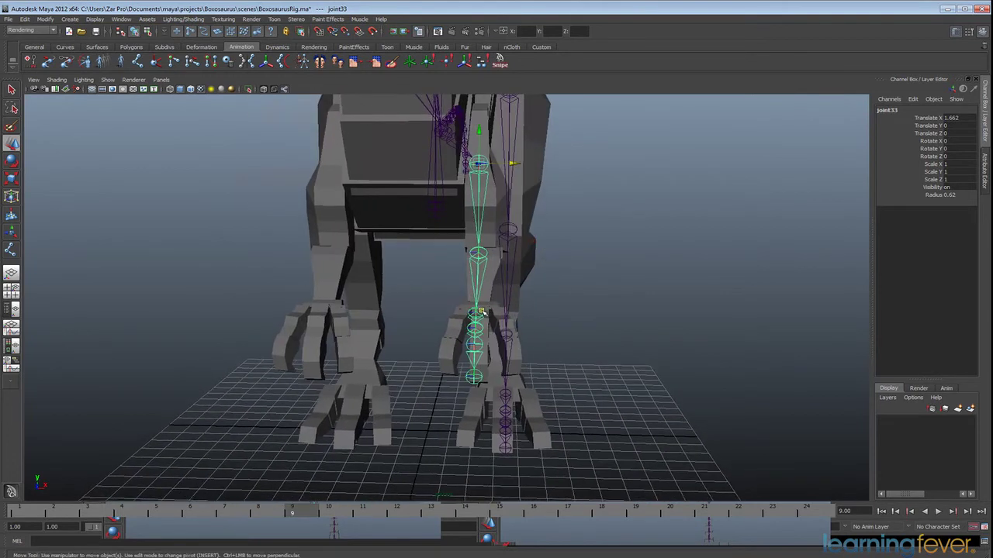
alt+drag(482, 312, 405, 311)
click(438, 346)
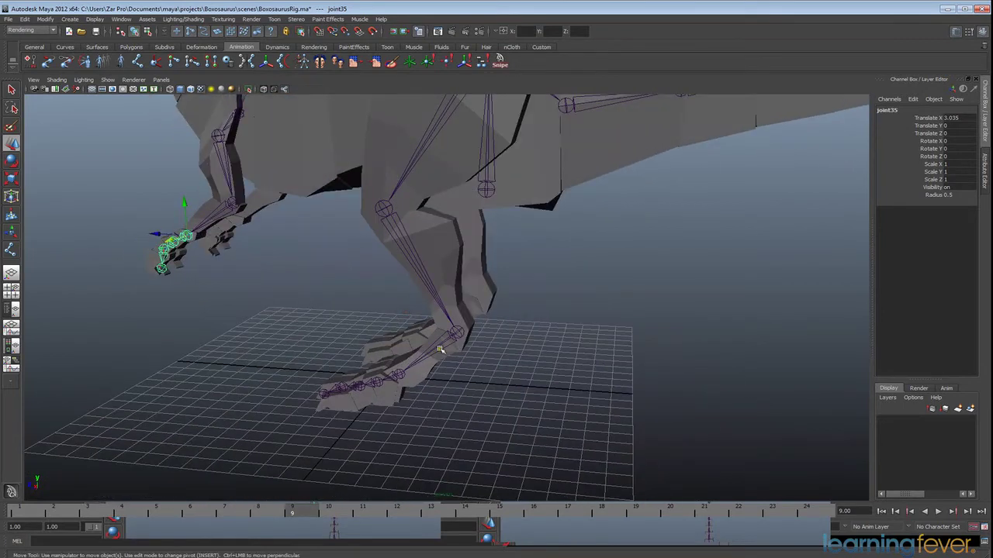
alt+drag(515, 268, 562, 321)
click(541, 324)
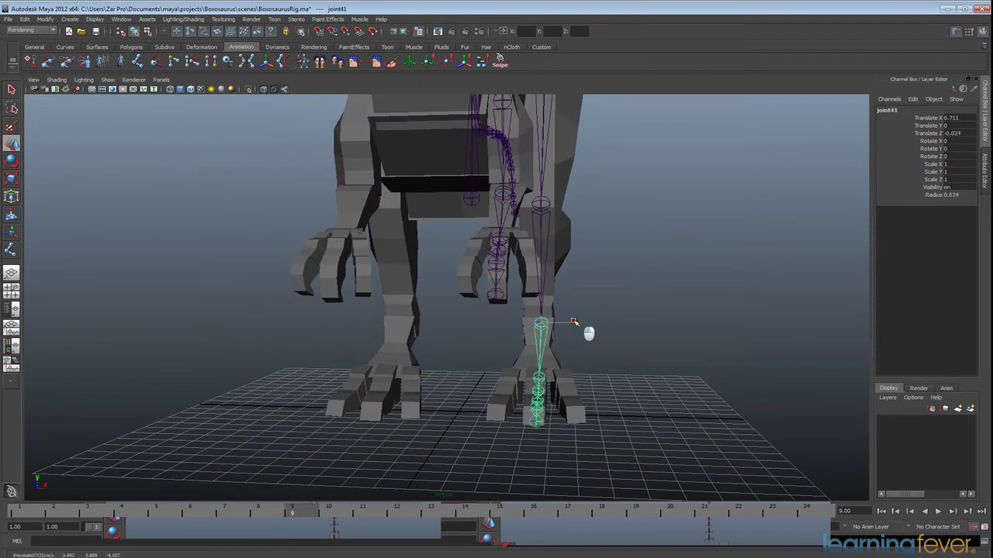
alt+drag(571, 322, 535, 322)
key(Up)
key(Up)
key(Up)
key(Up)
alt+drag(565, 362, 601, 338)
scroll(598, 346, up, 5)
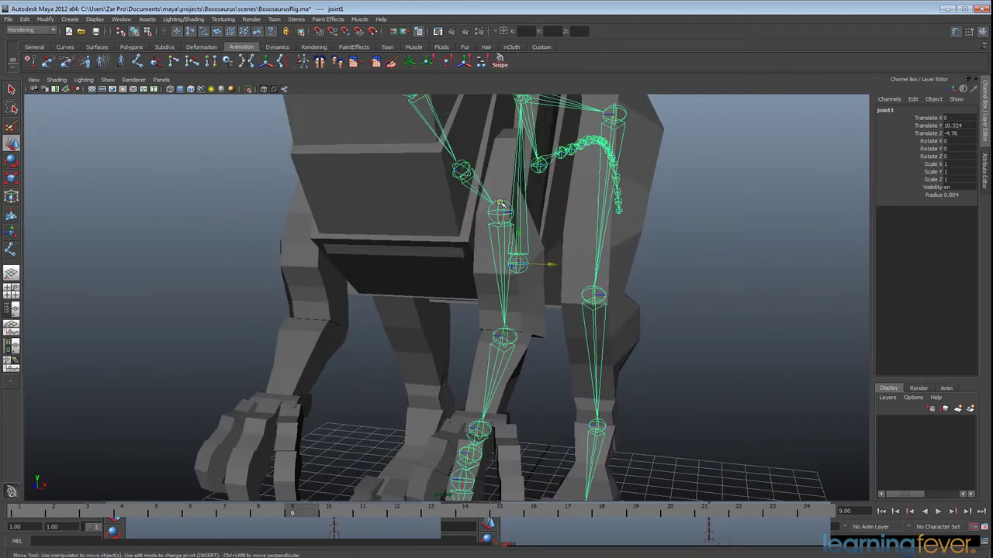
alt+drag(476, 193, 520, 235)
alt+drag(331, 274, 420, 301)
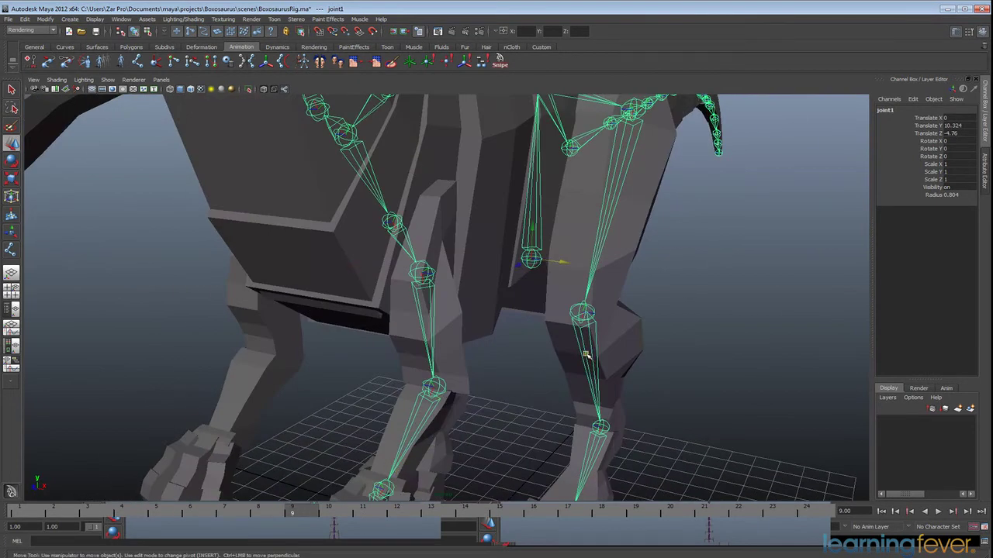
key(e)
alt+drag(621, 280, 593, 308)
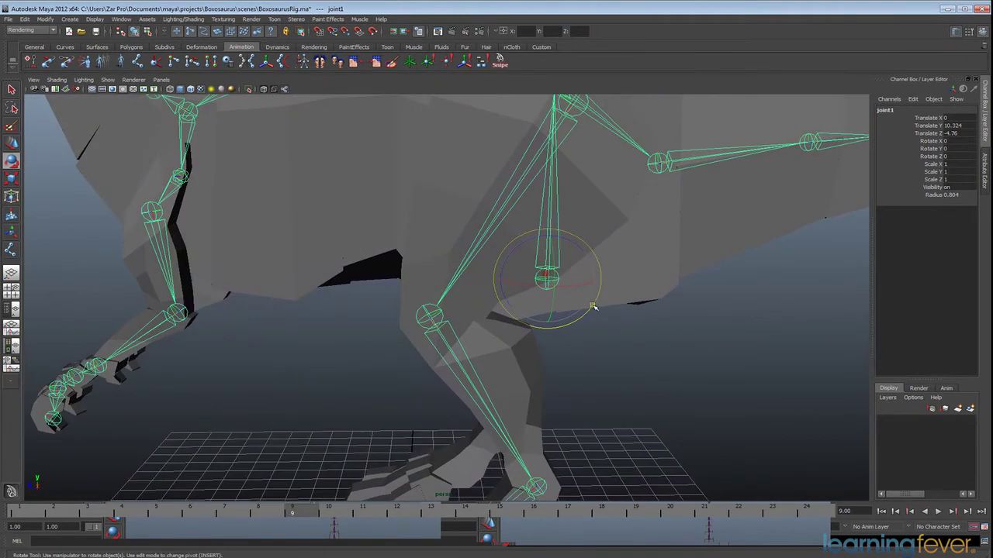
click(439, 336)
alt+drag(439, 337, 619, 354)
click(570, 332)
mouse_move(587, 307)
alt+mouse_down()
mouse_move(623, 332)
mouse_move(585, 326)
alt+mouse_up()
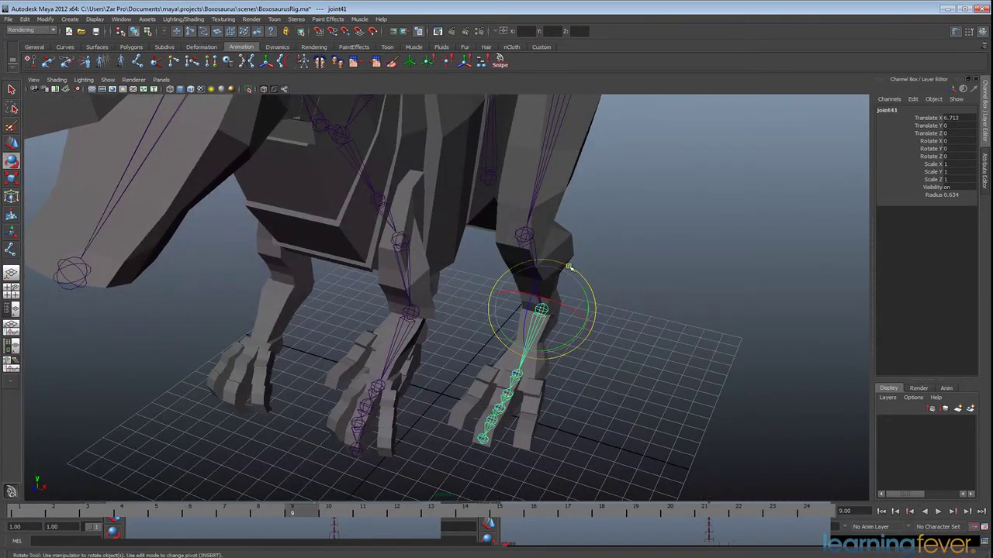
alt+drag(569, 268, 228, 393)
click(503, 180)
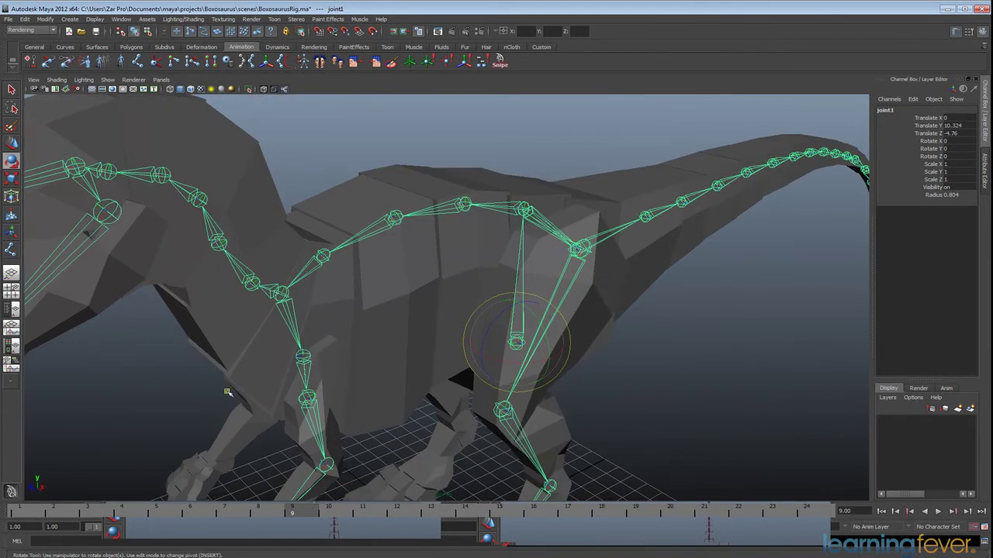
alt+drag(468, 313, 471, 288)
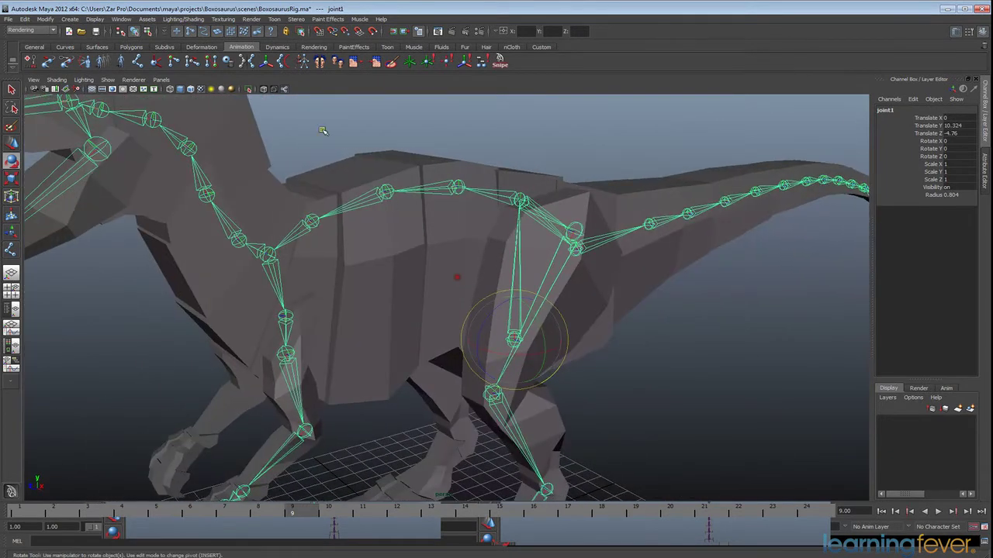
Orient all skeleton joints to xyz with Y as the secondary up axis.
click(270, 65)
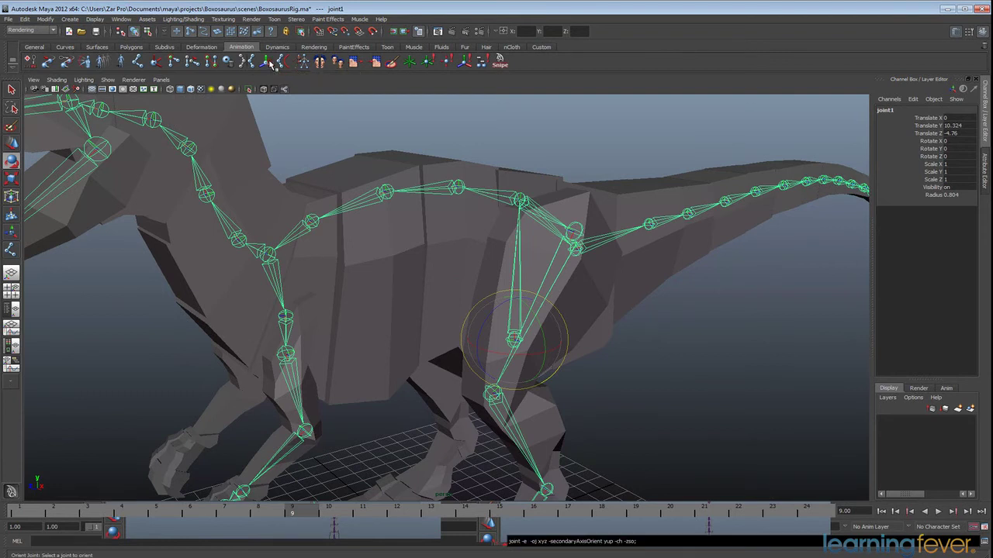
alt+middle_drag(529, 353, 535, 266)
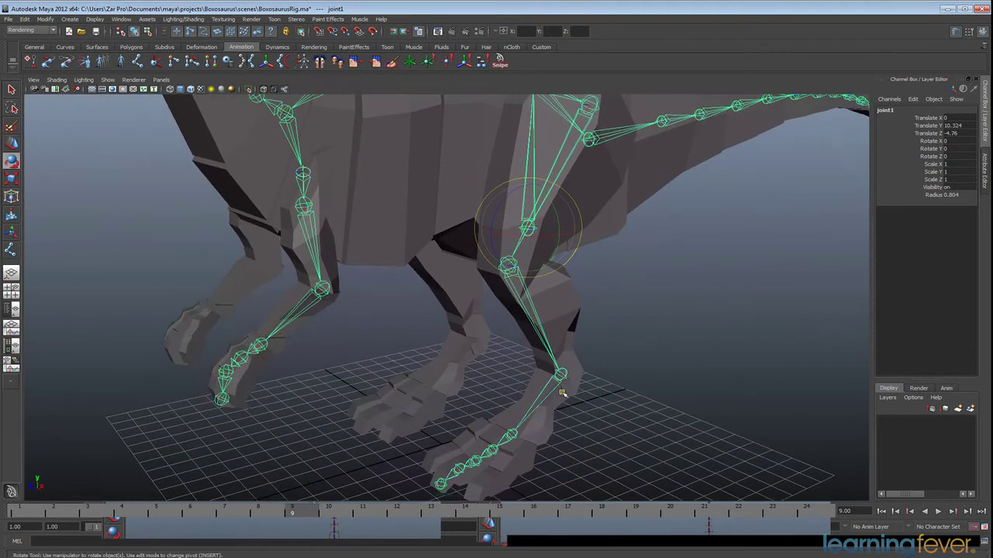
alt+drag(460, 397, 550, 385)
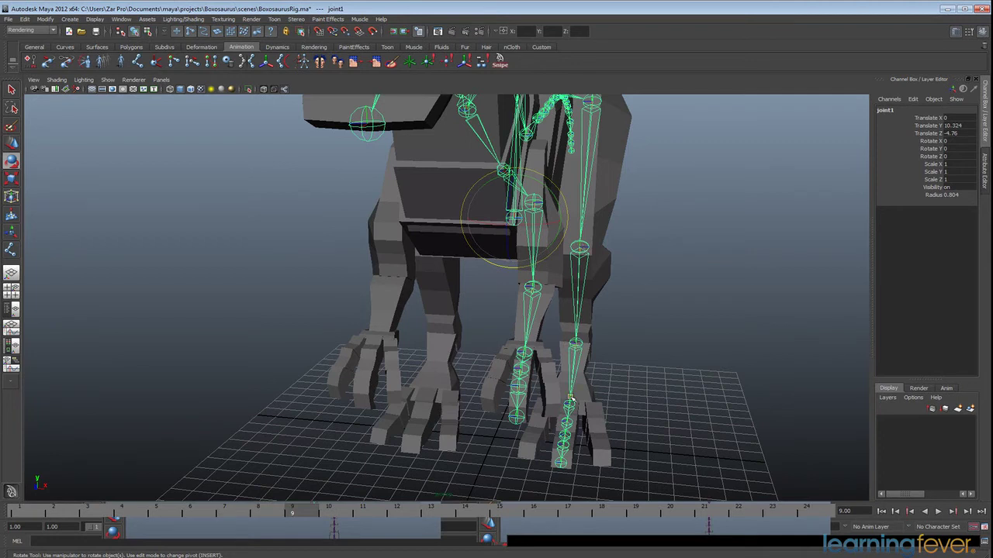
alt+drag(625, 383, 587, 378)
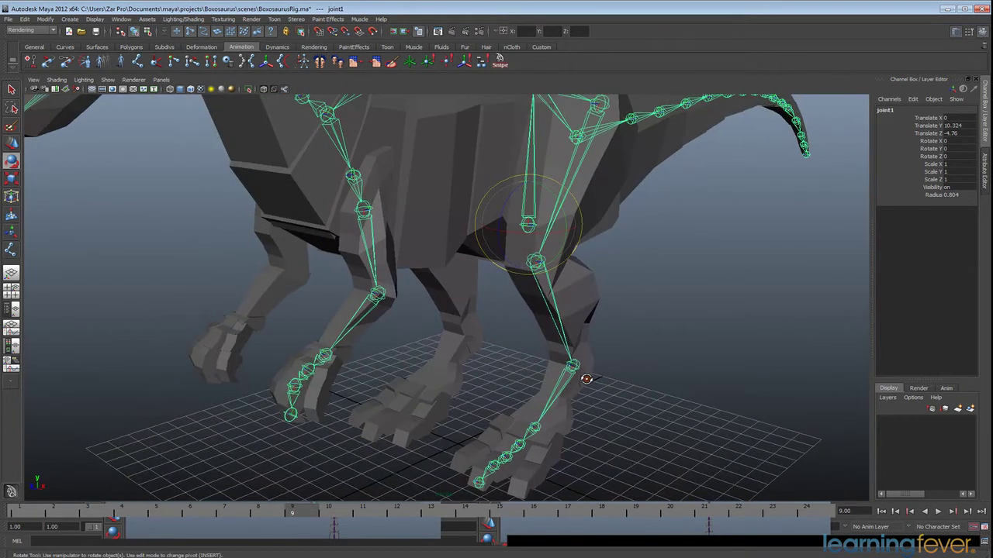
Test-rotate the knee joint40 and the ankle joint41 to check orientation, undoing each rotation.
click(552, 310)
alt+drag(555, 316, 603, 319)
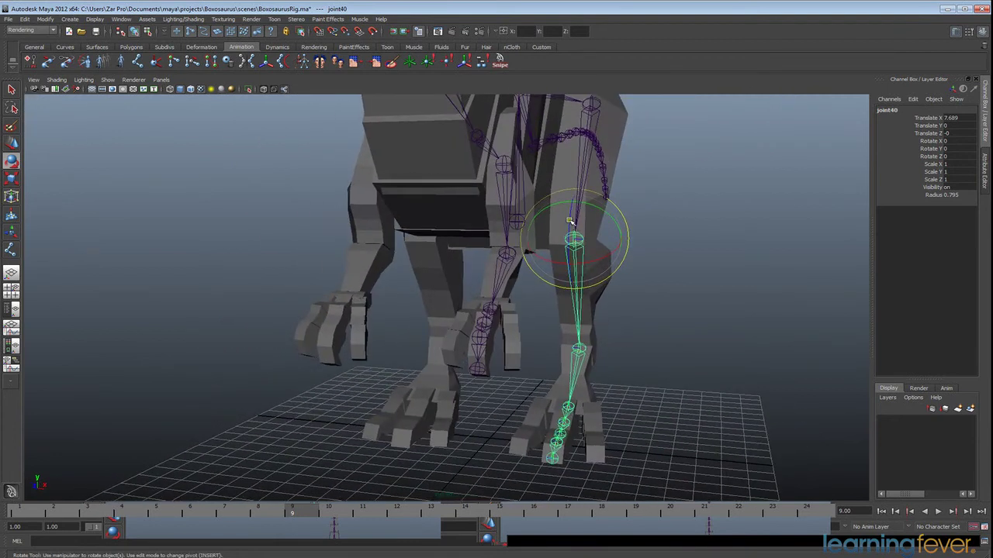
drag(570, 222, 573, 282)
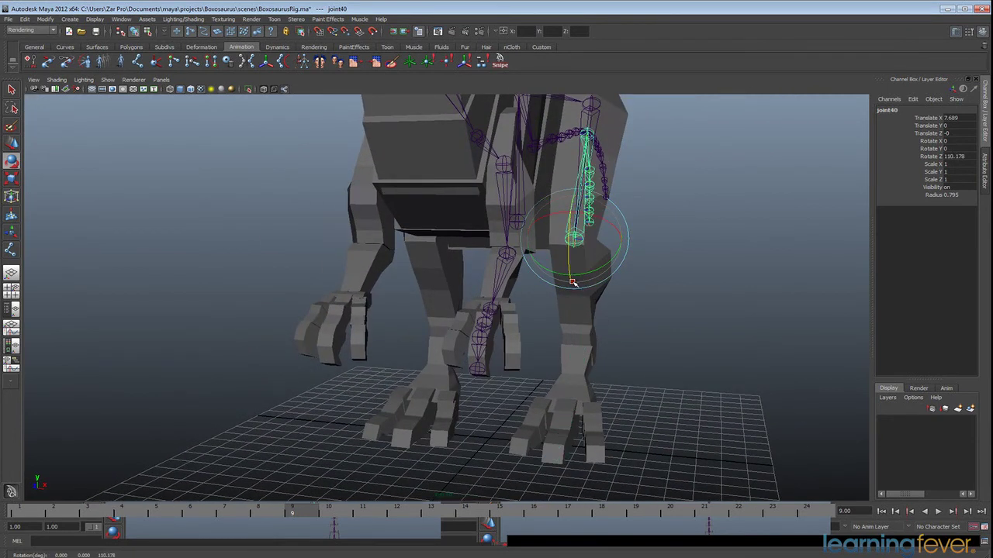
key(ctrl+z)
click(572, 356)
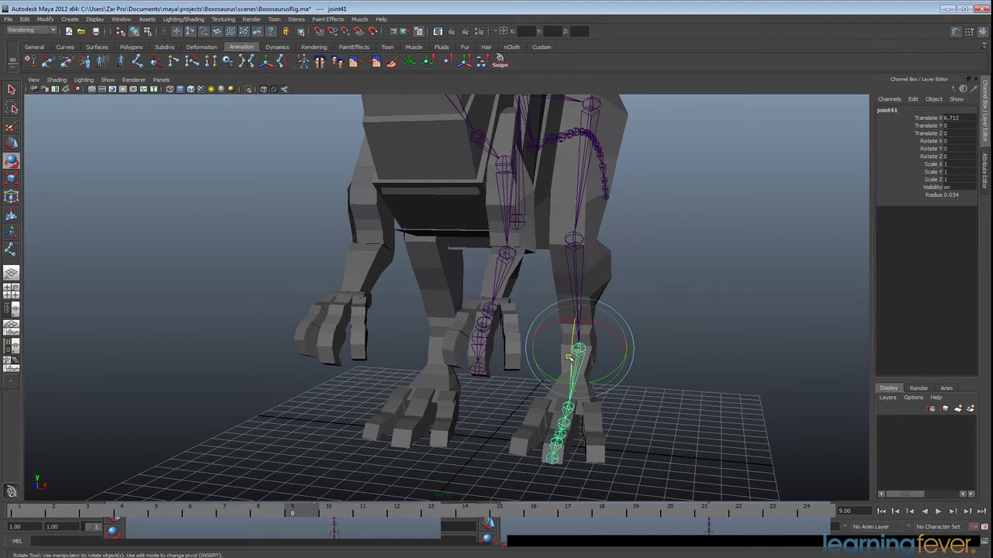
drag(570, 356, 618, 338)
key(ctrl+z)
click(678, 336)
scroll(619, 322, up, 3)
scroll(610, 328, up, 2)
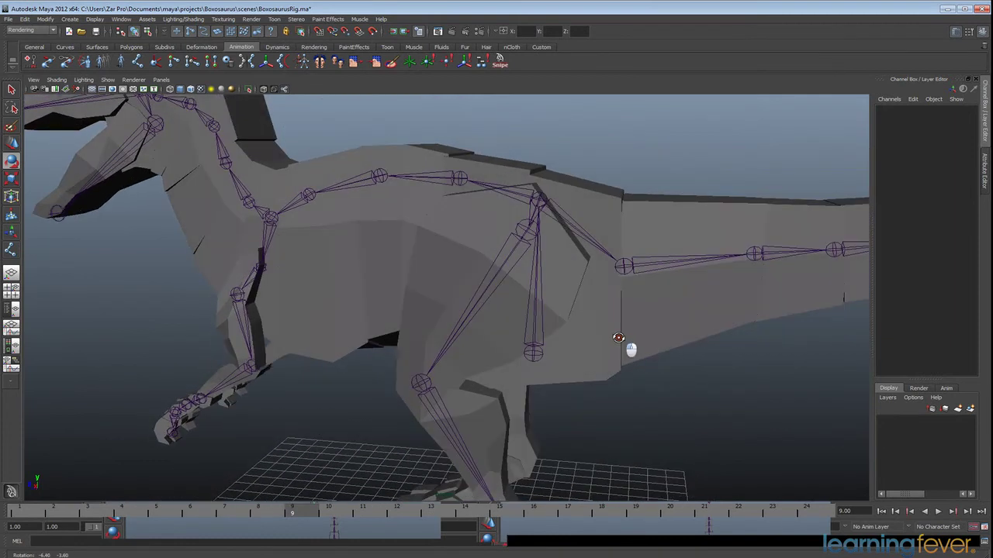
Rename joint1 to 'root' and joint2 to 'hip' in the Channel Box.
click(533, 353)
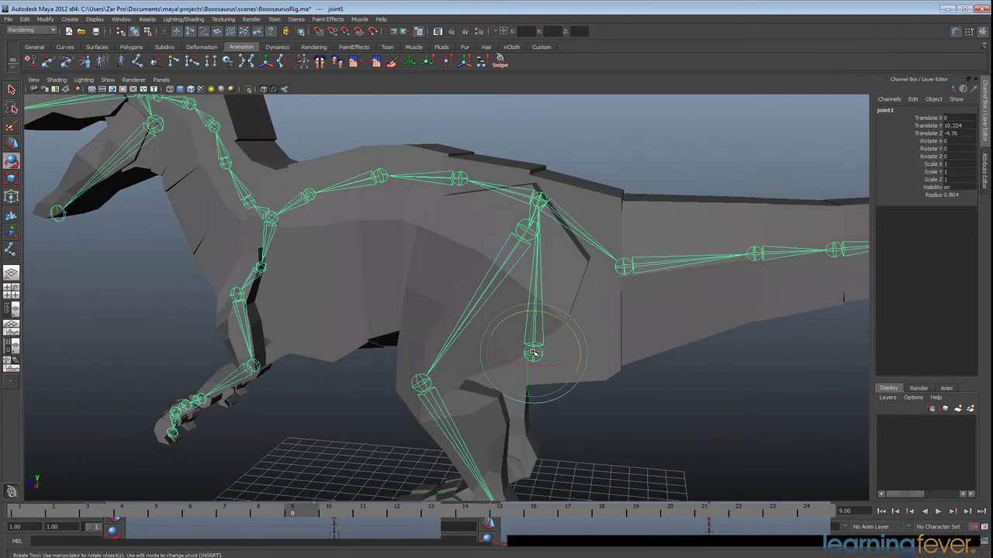
double_click(885, 110)
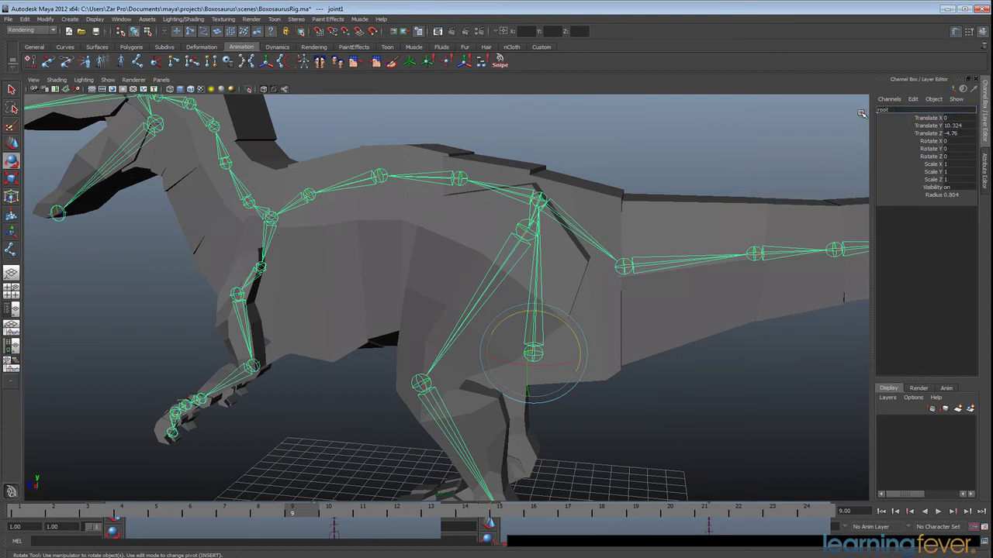
key(Return)
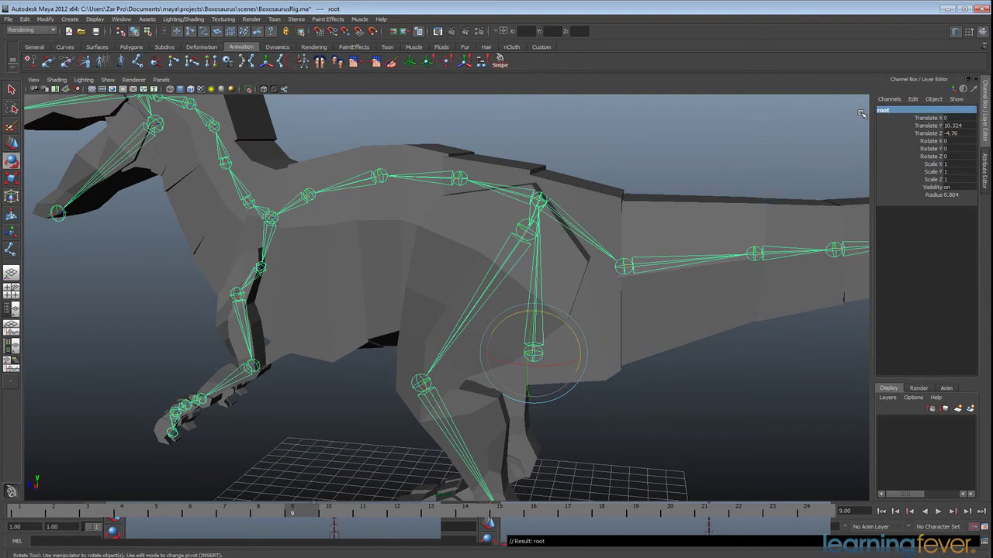
key(Down)
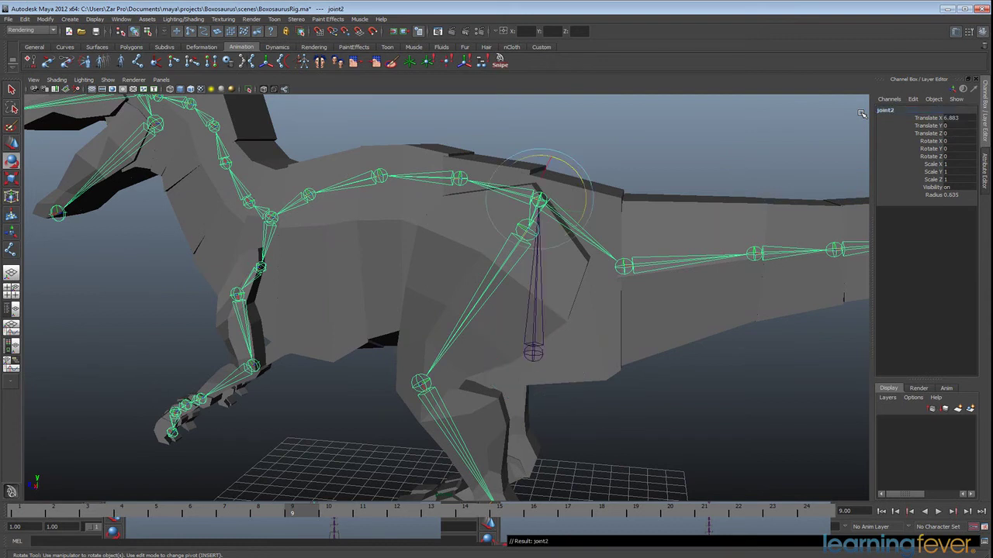
click(903, 113)
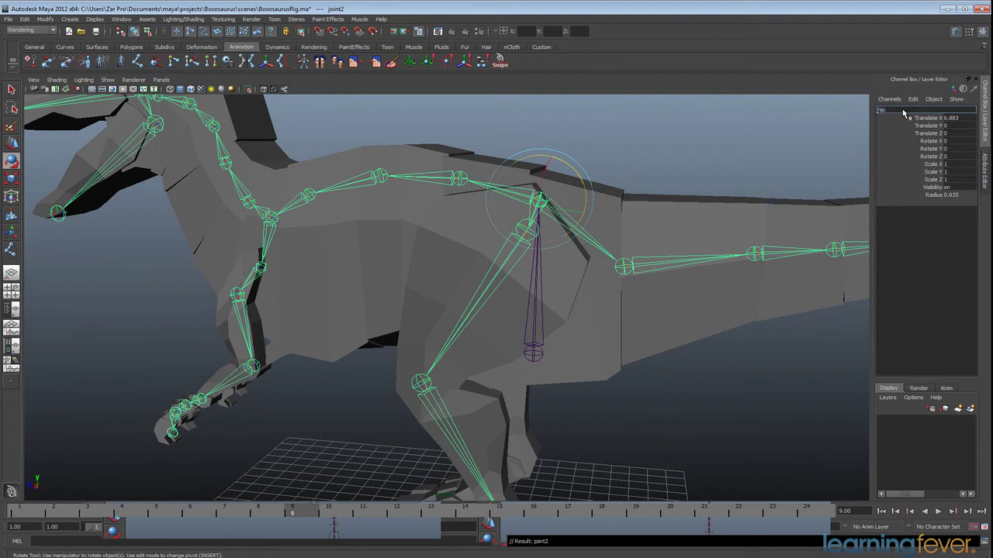
key(Return)
Rename joint3 to 'back01'.
key(Up)
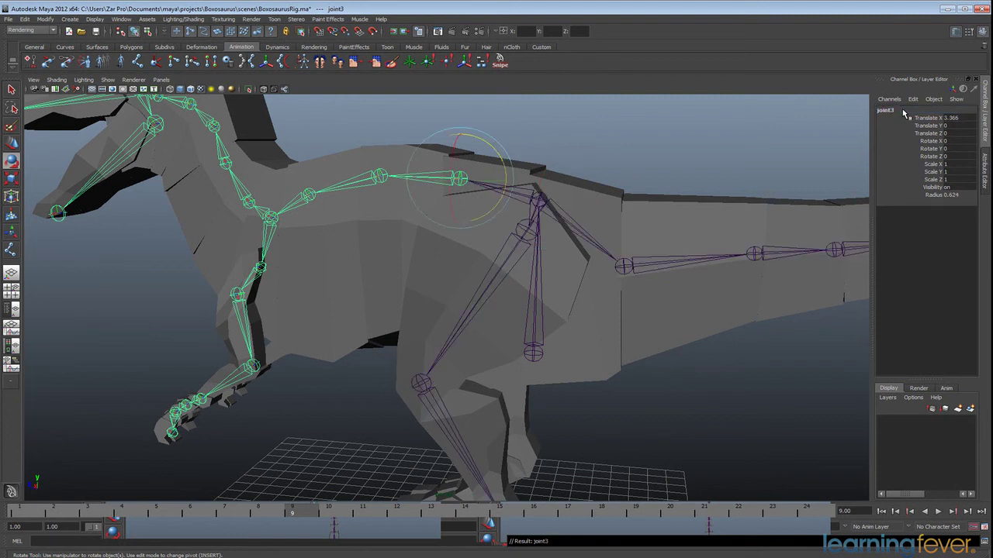
click(903, 112)
text(bac)
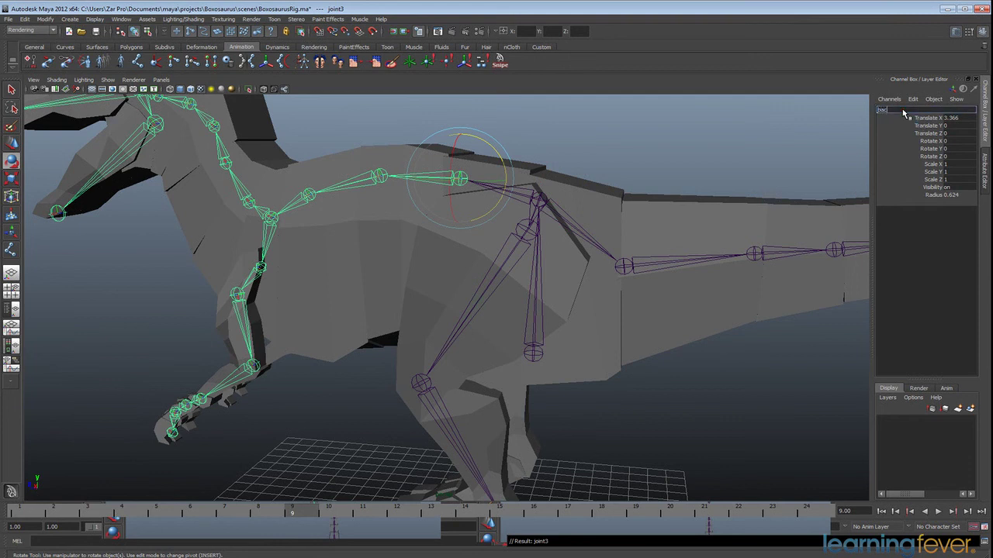
text(k01)
key(Return)
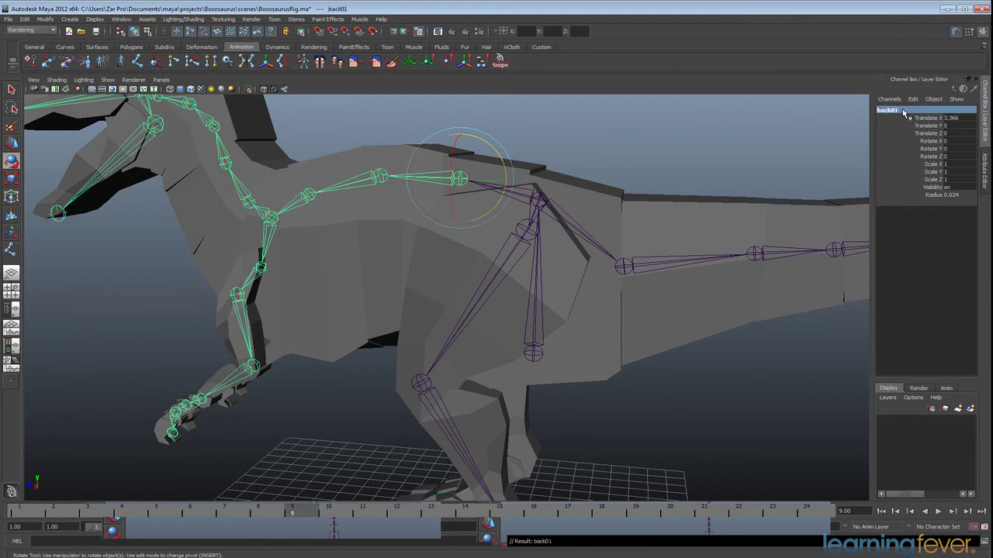